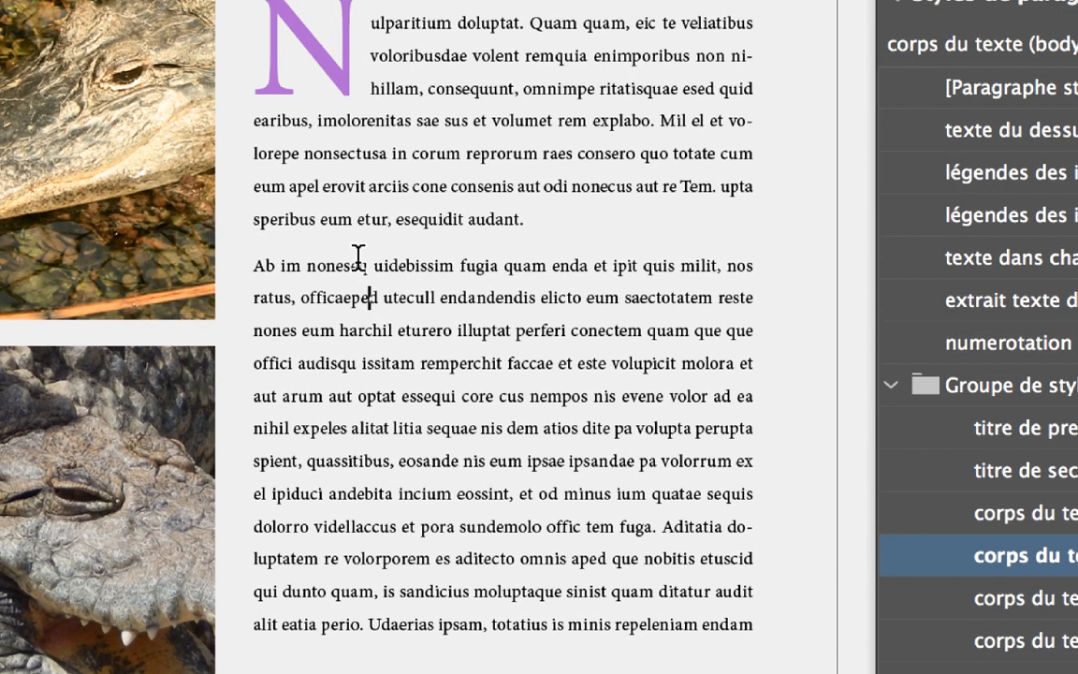
Apply the paragraph style "corps du texte (body) NOUVEAU avec petite lettrine" to the second paragraph, starting "Ab im noneseq".
left_click(351, 129)
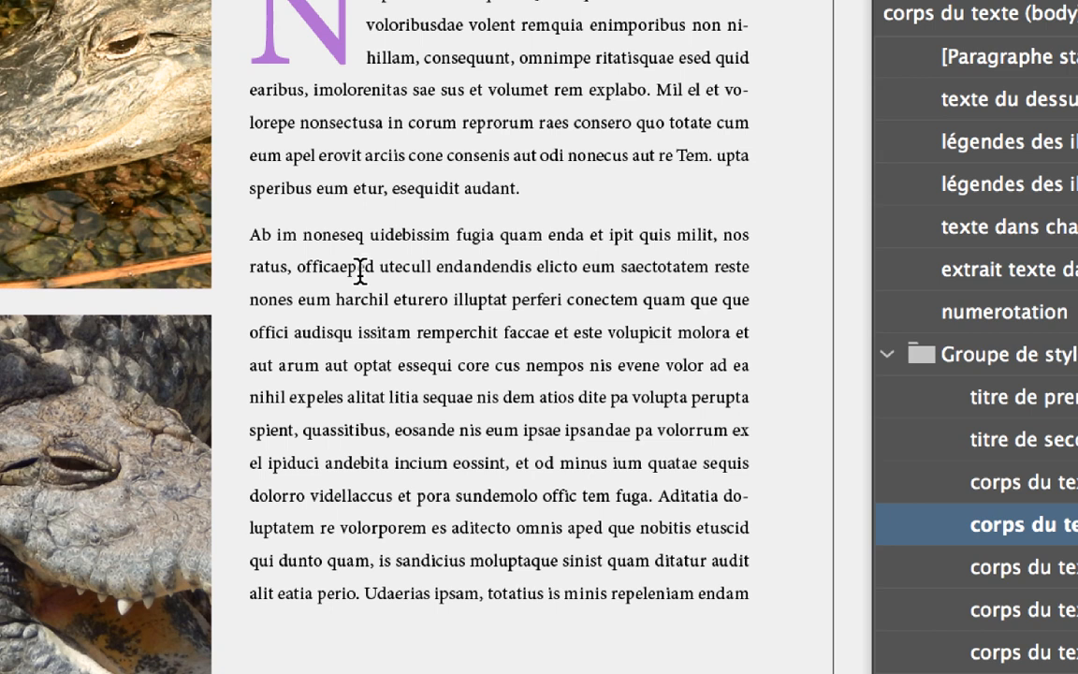
left_click(359, 267)
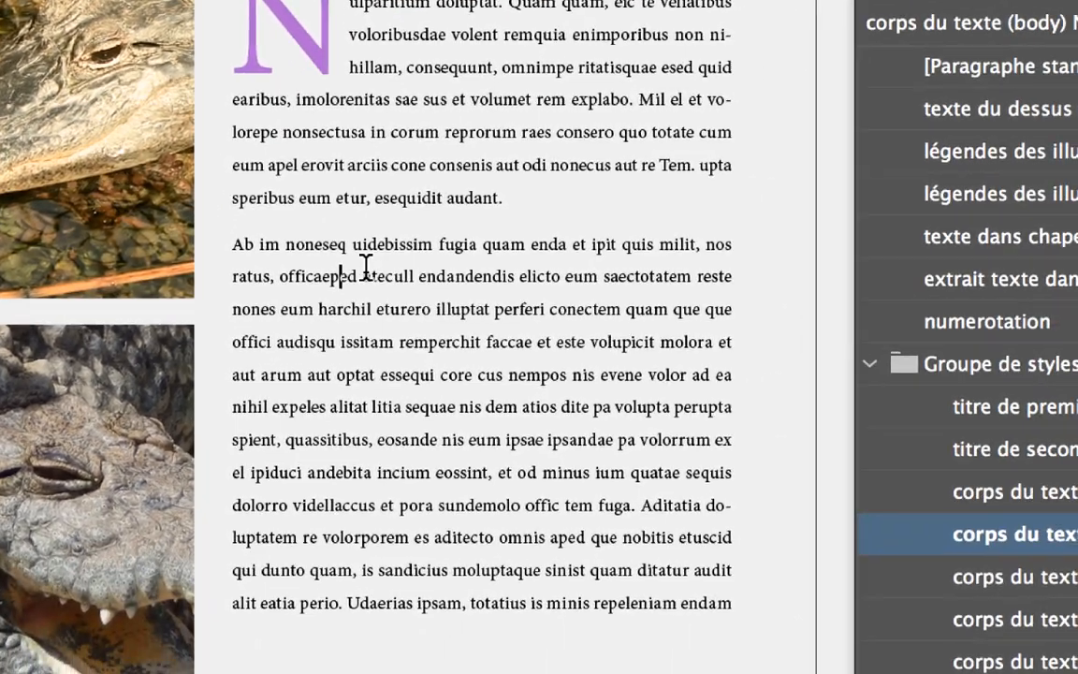
left_click(371, 274)
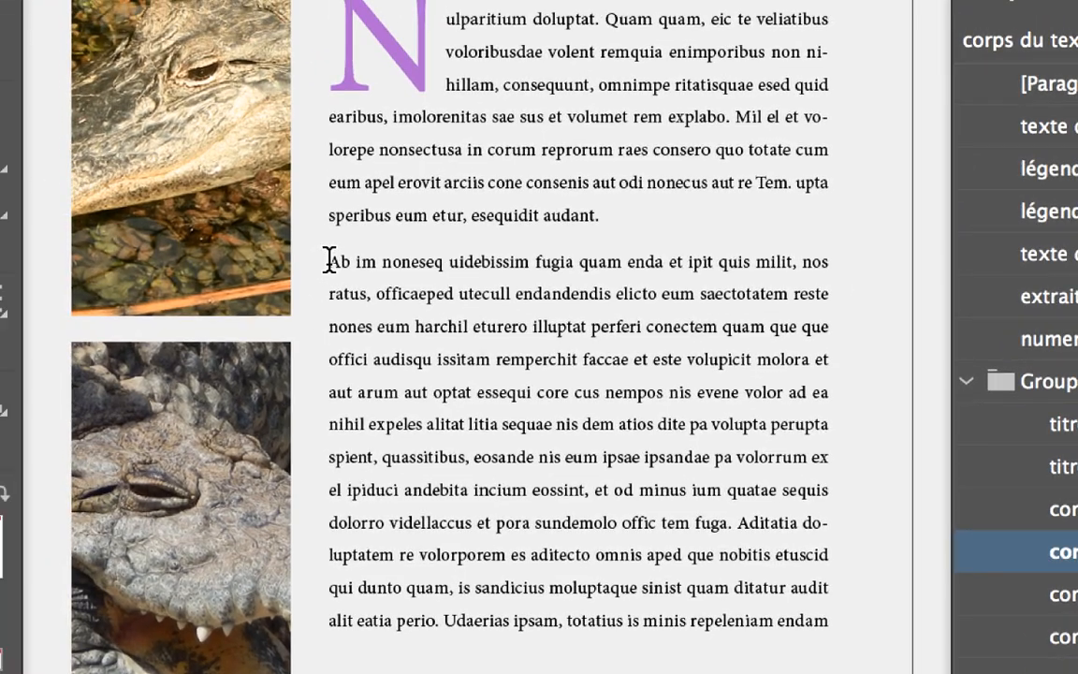
left_click_drag(329, 261, 636, 496)
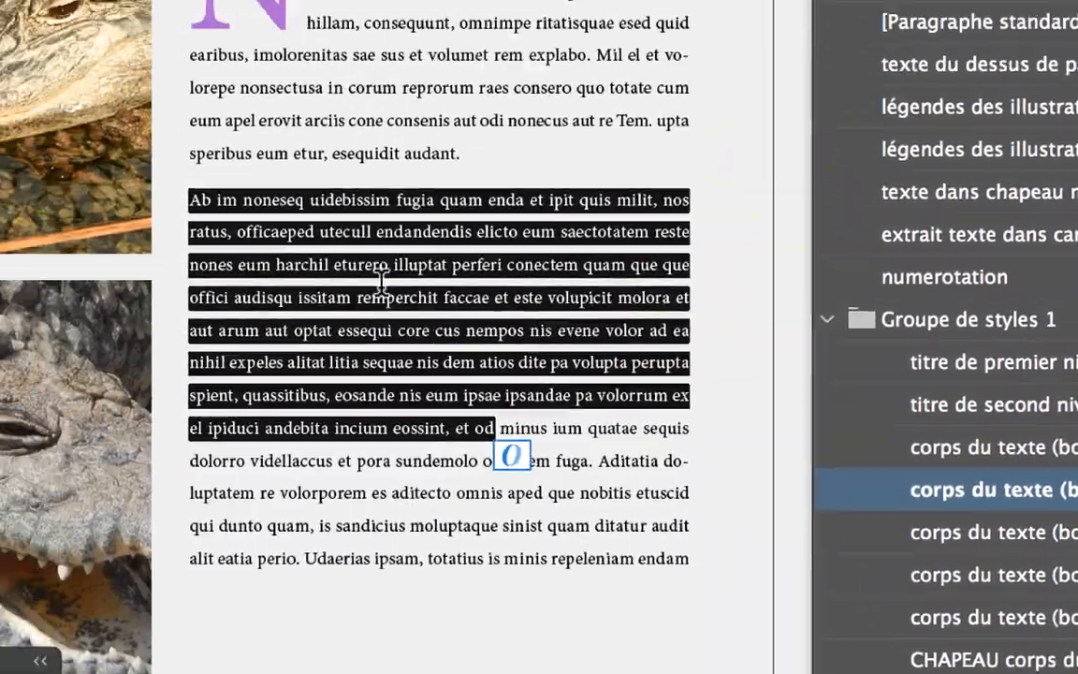
left_click(362, 297)
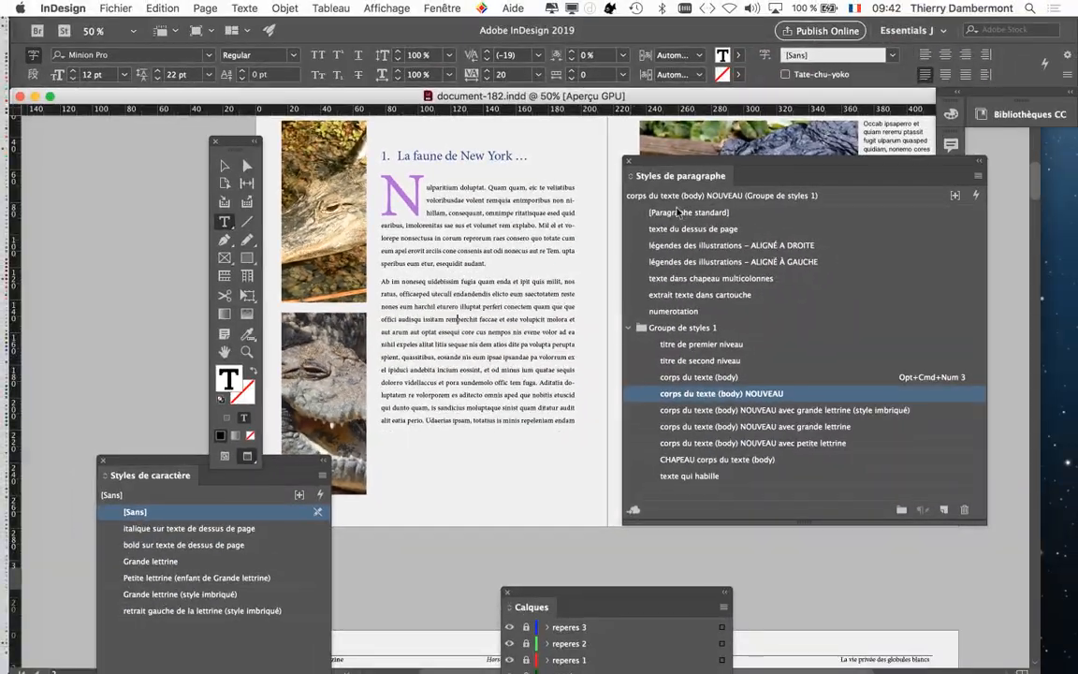
left_click_drag(682, 161, 684, 136)
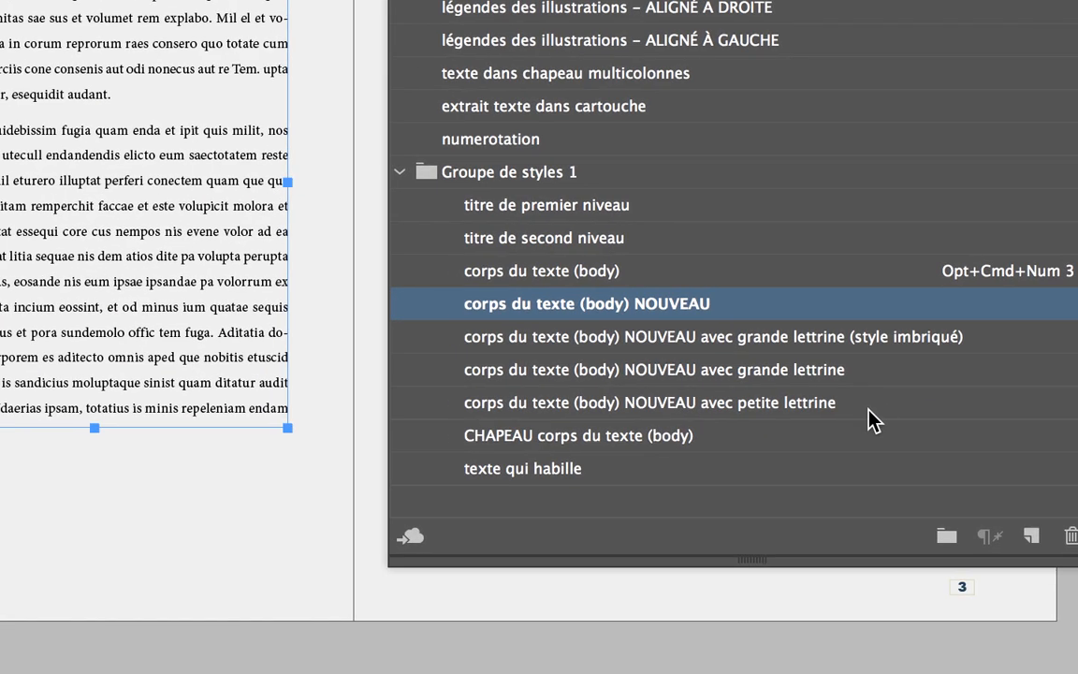
left_click(864, 420)
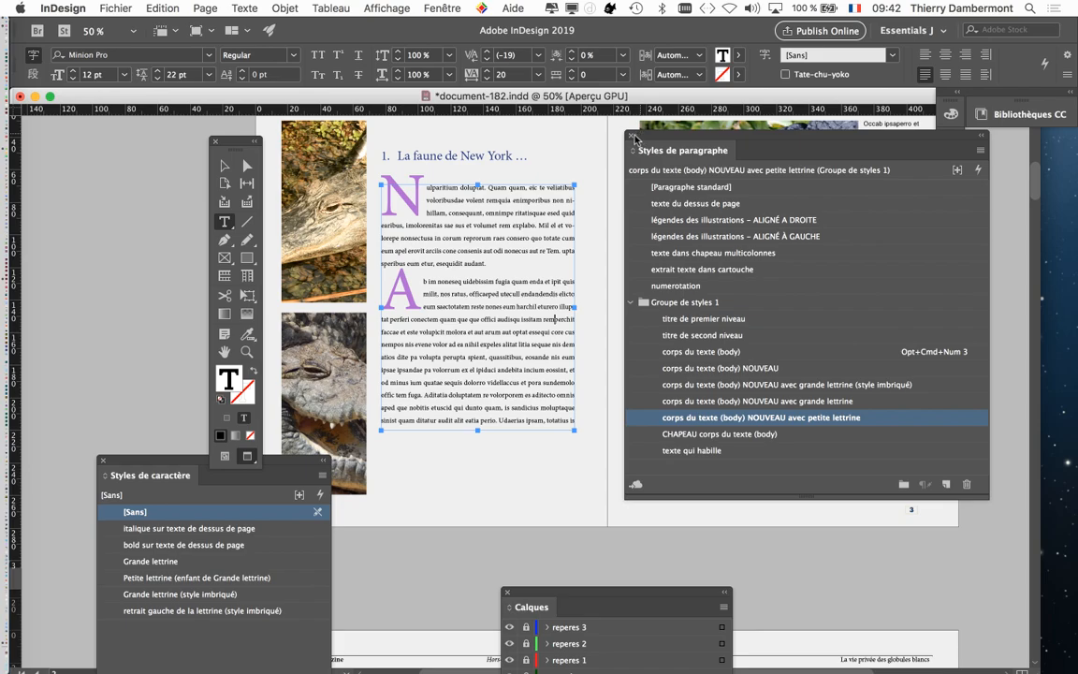
Move the toolbox and the paragraph style list away from the text, deselect the text frame, and bring the character style list beside the paragraphs.
left_click_drag(634, 138, 775, 160)
left_click_drag(234, 141, 122, 134)
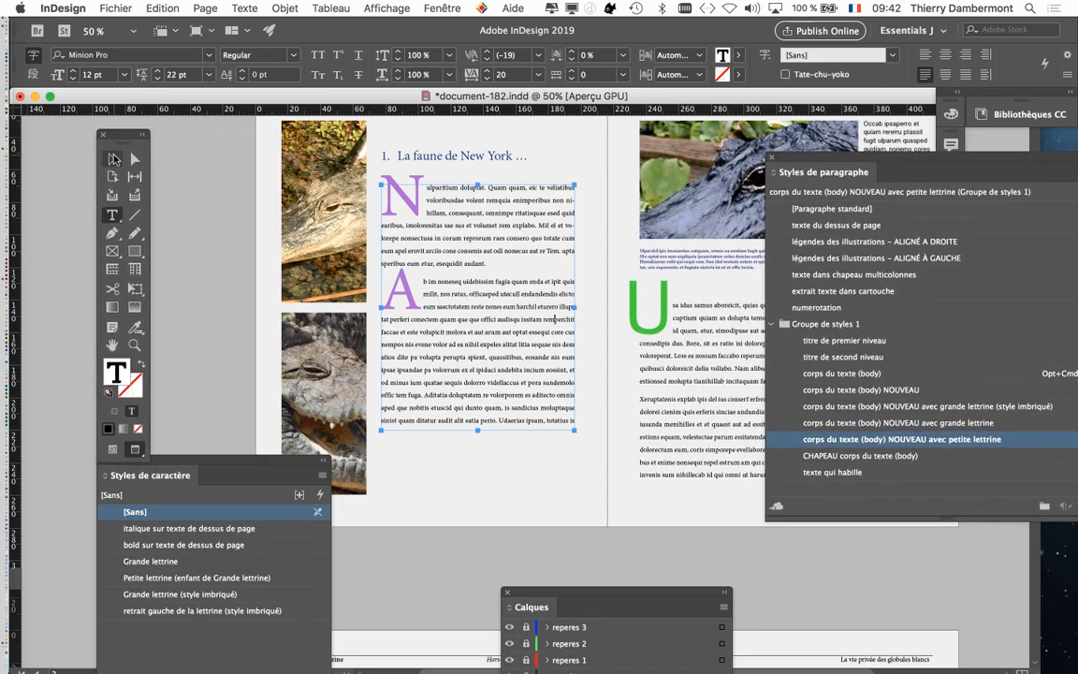
left_click(113, 159)
left_click(202, 207)
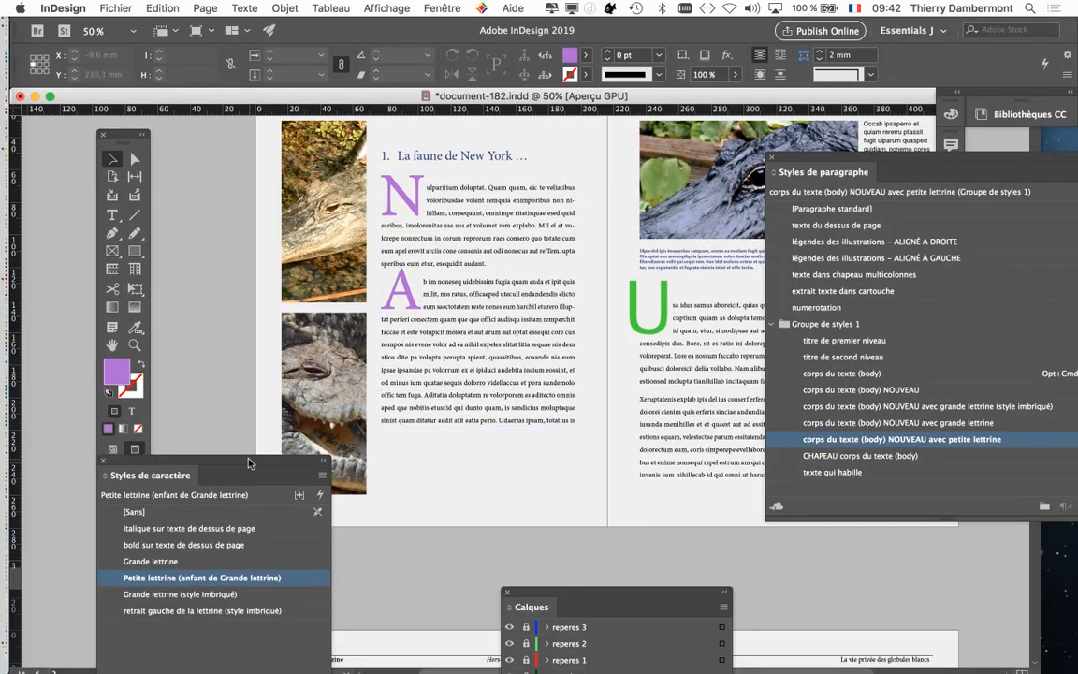
left_click_drag(250, 462, 615, 228)
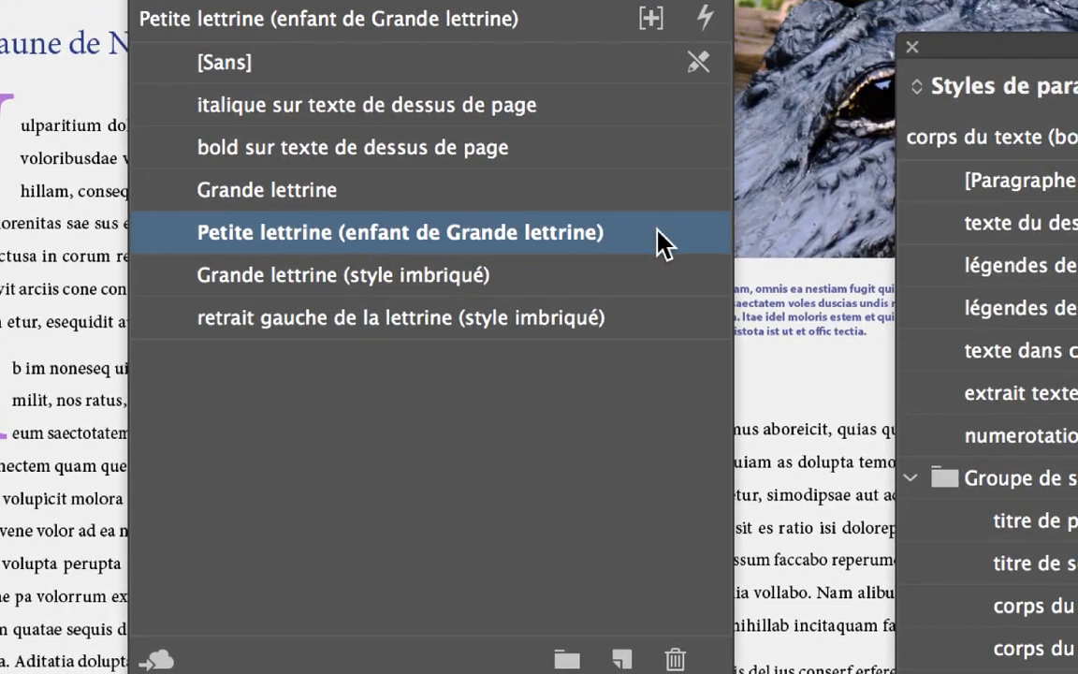
Set the size of the character style "Petite lettrine (enfant de Grande lettrine)" to 10 pt in its basic character formats.
double_click(657, 243)
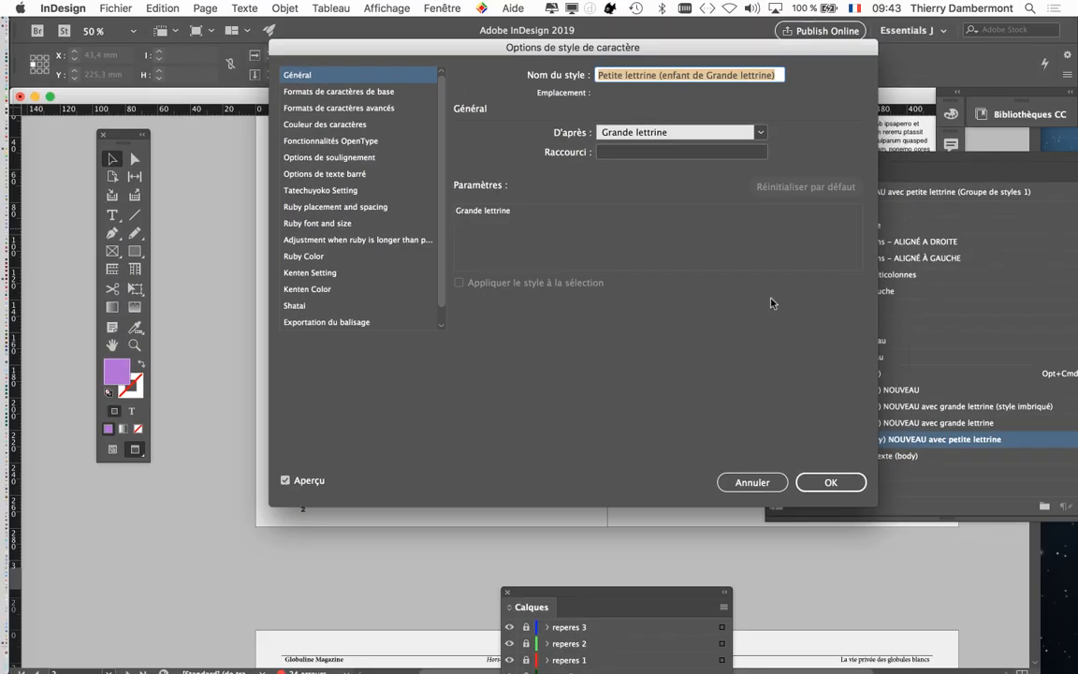
left_click_drag(477, 48, 663, 46)
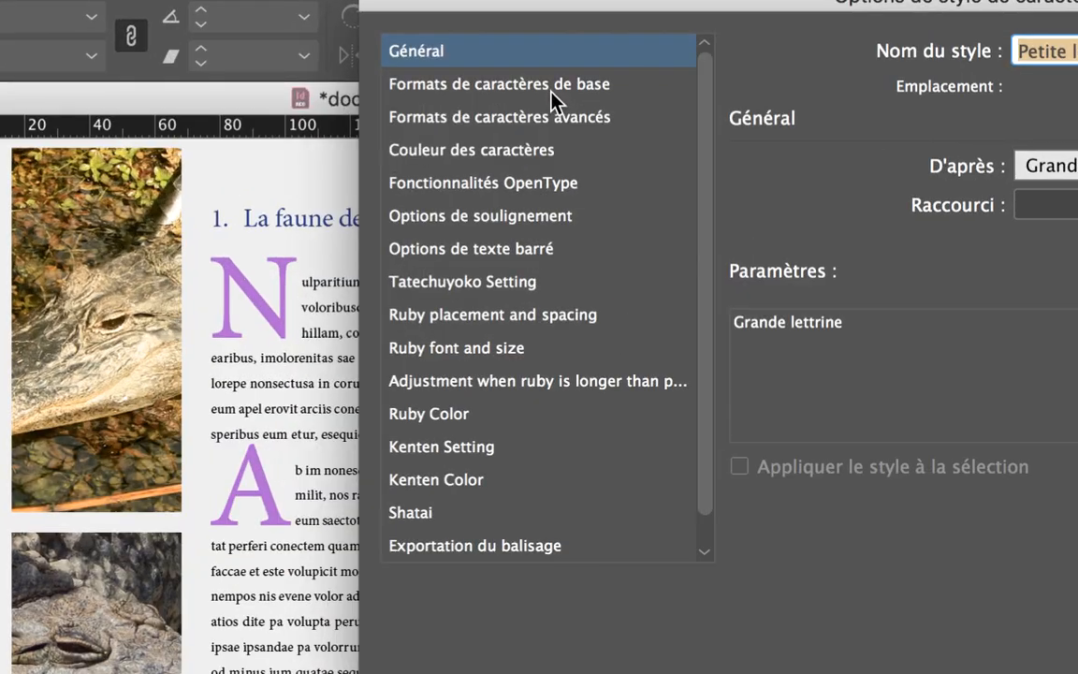
left_click(551, 92)
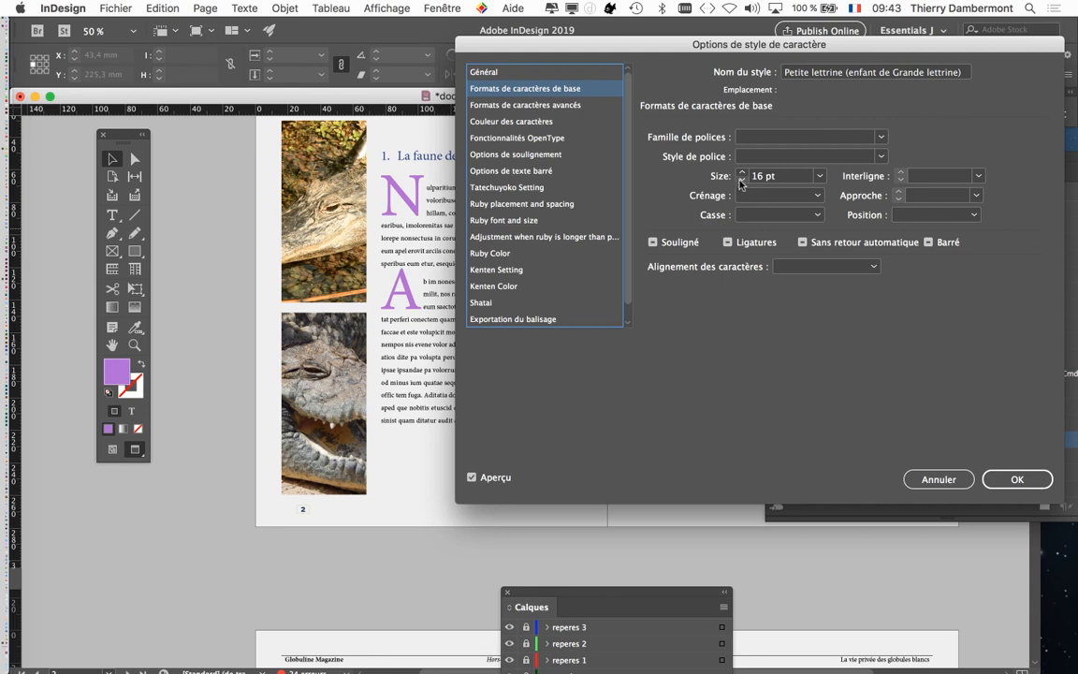
left_click(741, 180)
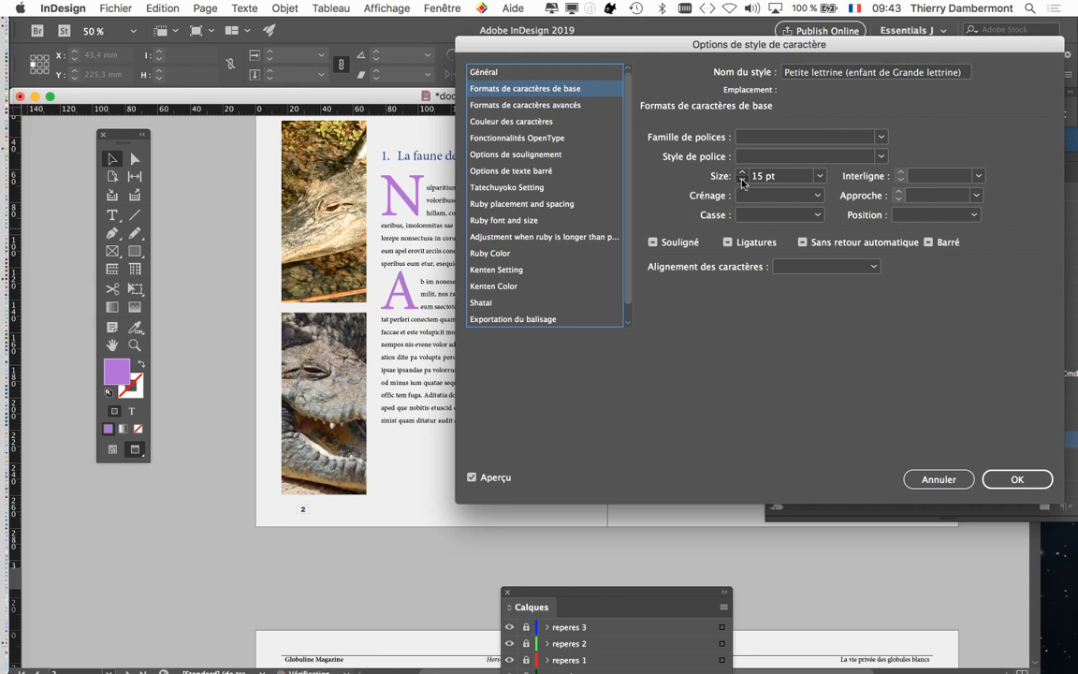
left_click(741, 180)
left_click(741, 180)
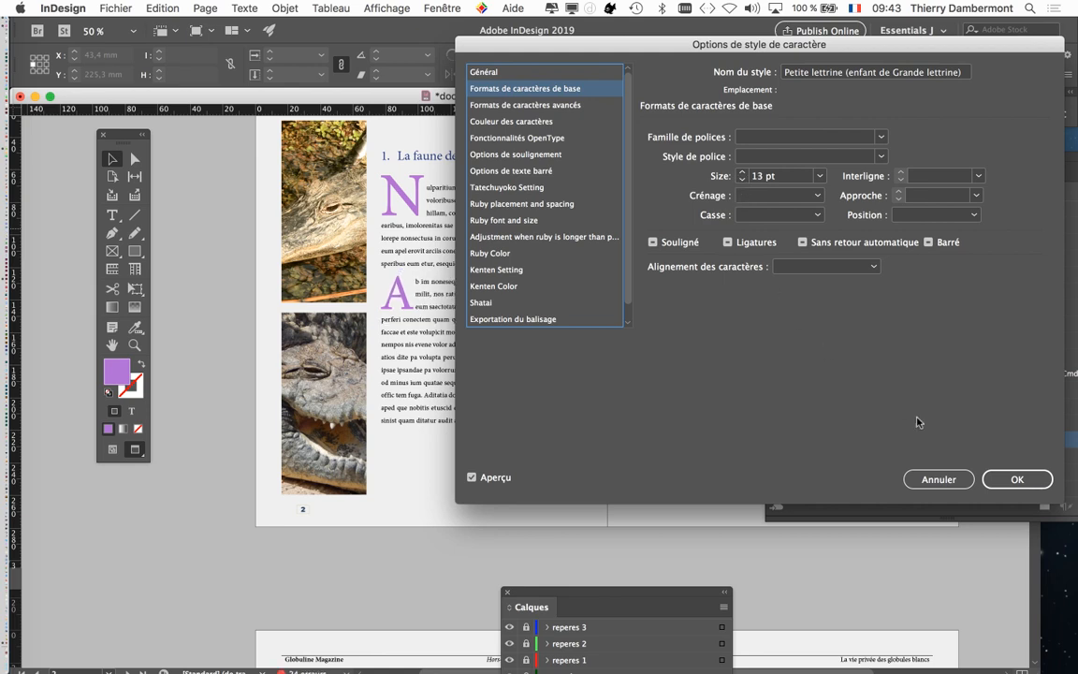
left_click(741, 180)
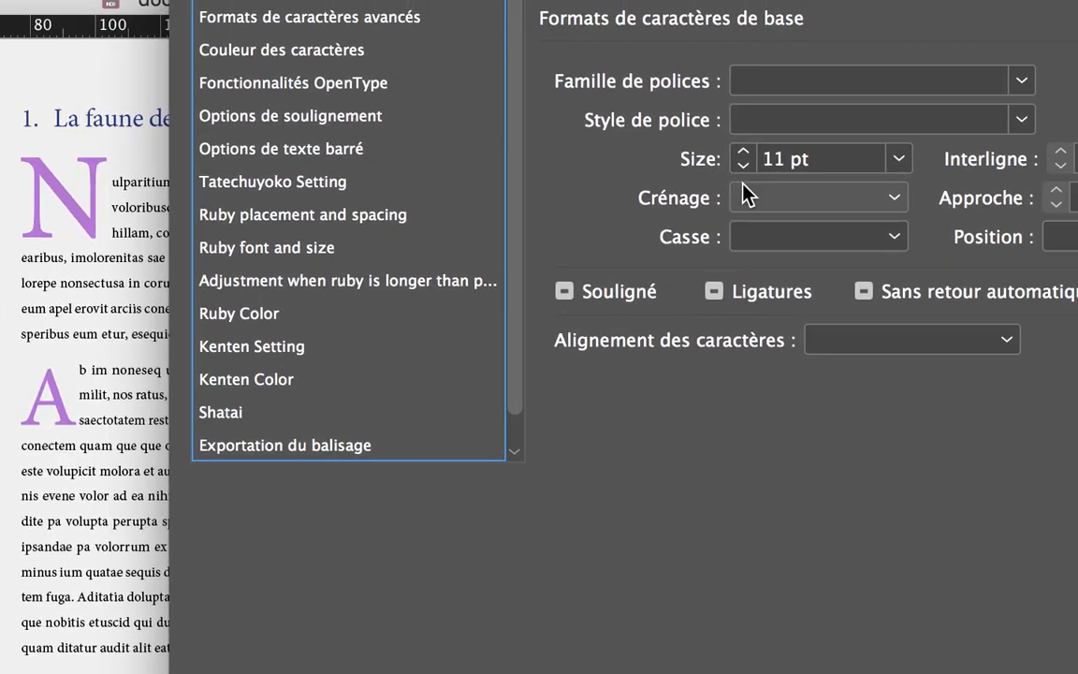
left_click(757, 173)
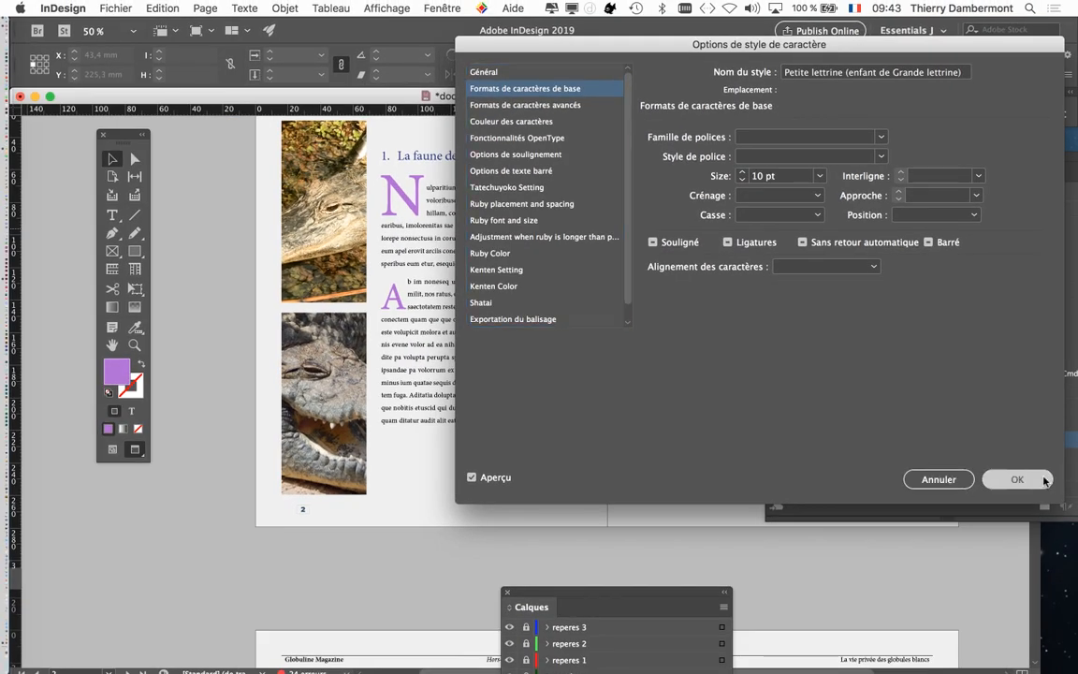
left_click(1014, 481)
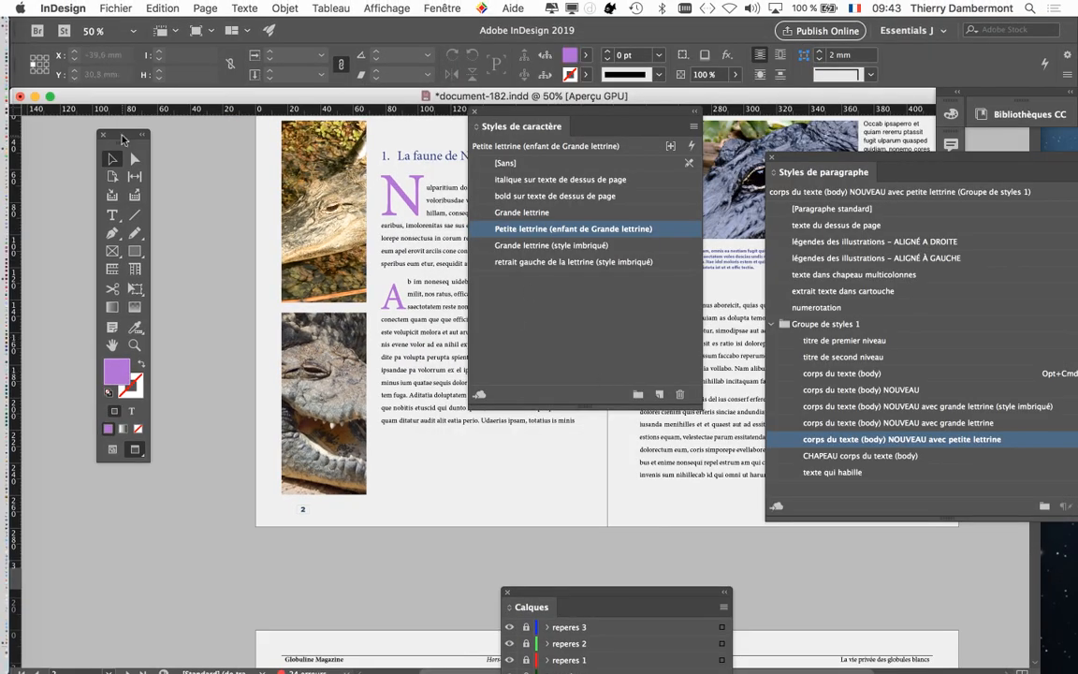
Rearrange the toolbox and both style lists around the page 2 text, and make the paragraph style list taller.
left_click_drag(121, 135, 77, 309)
left_click_drag(525, 117, 99, 98)
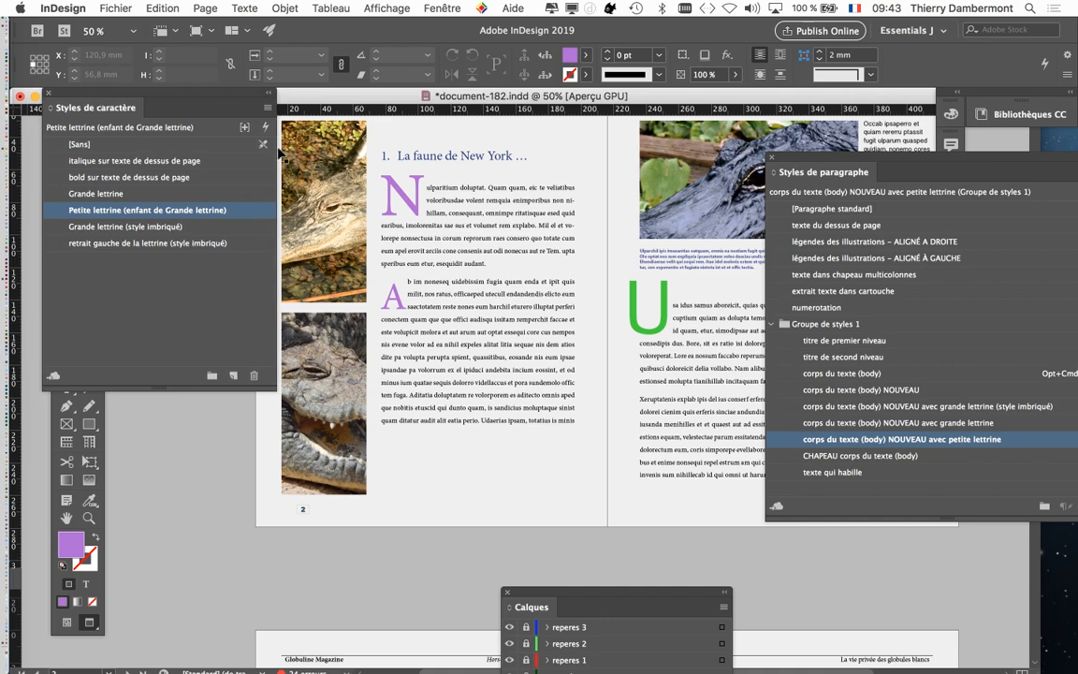
left_click_drag(803, 163, 670, 56)
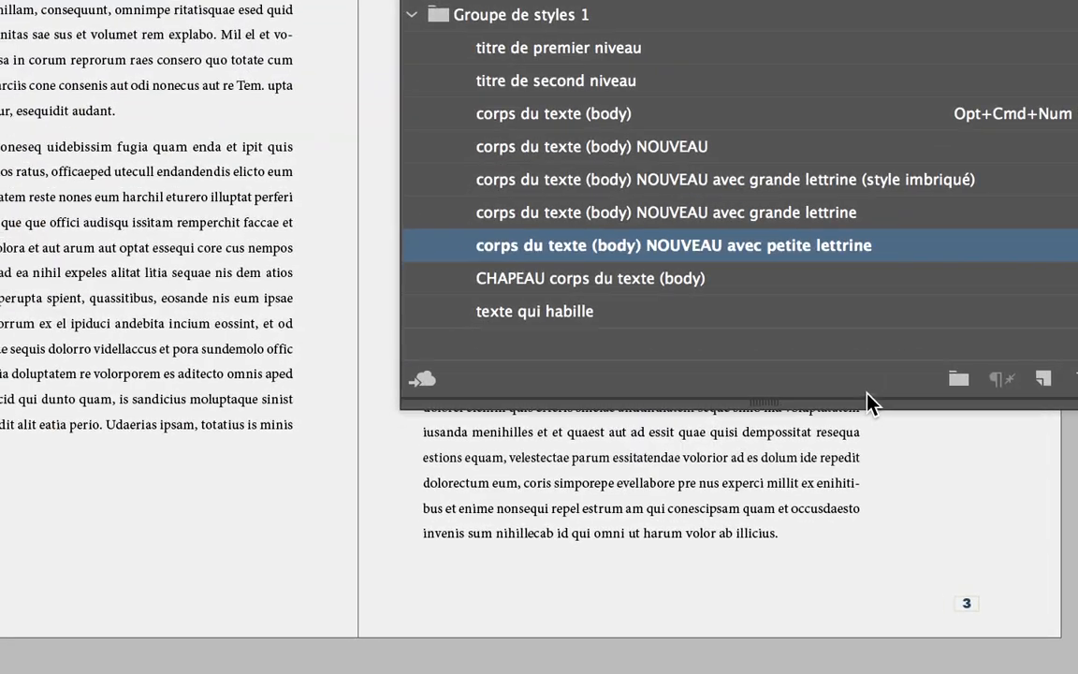
left_click_drag(861, 409, 867, 587)
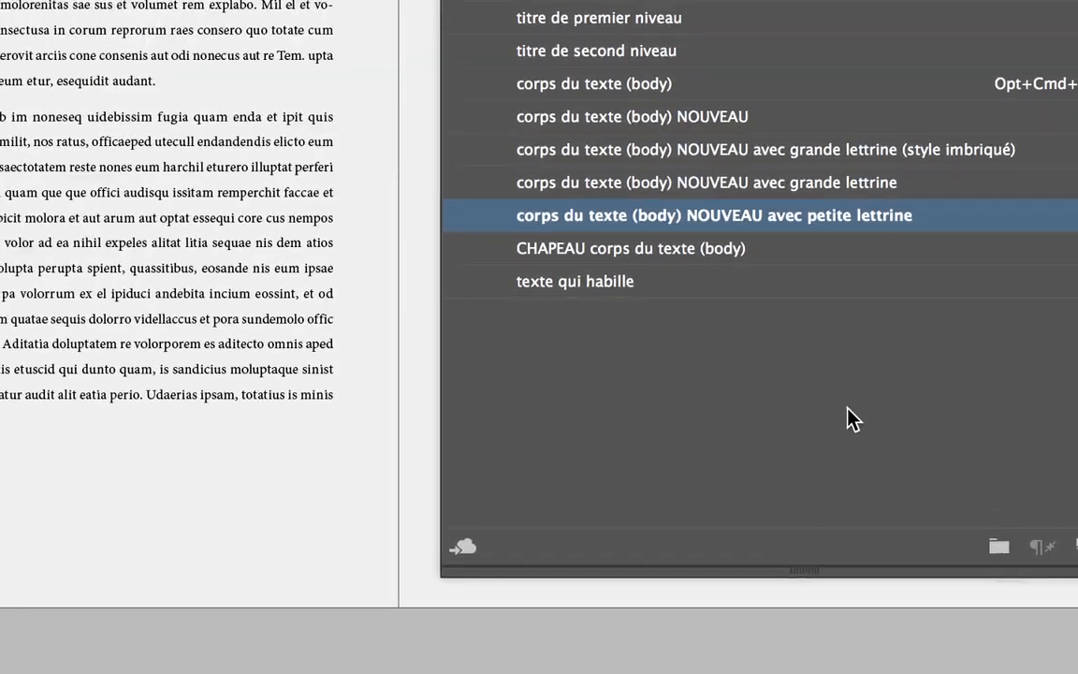
left_click(806, 402)
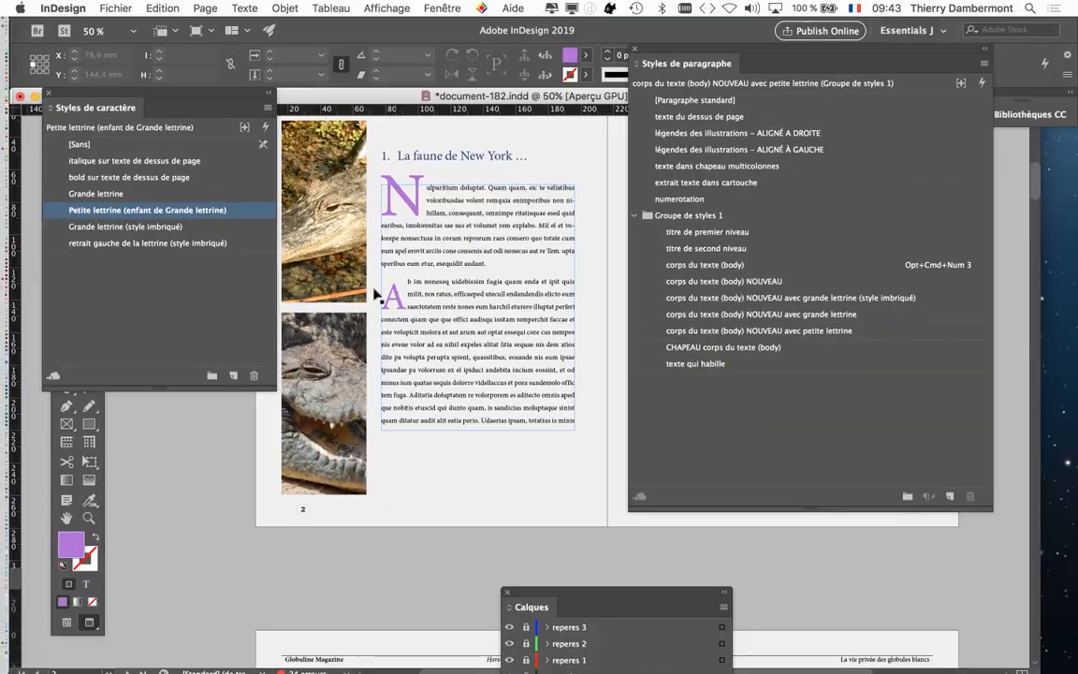
left_click_drag(113, 90, 198, 302)
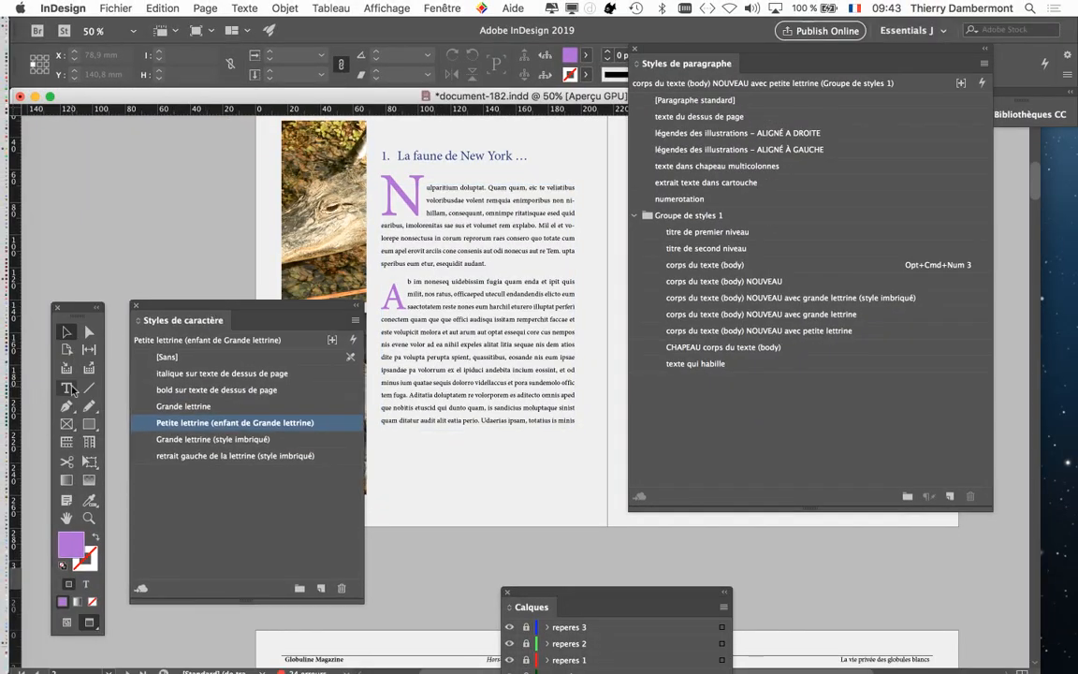
With the second paragraph active, set the drop cap to 2 lines in the style "corps du texte (body) NOUVEAU avec petite lettrine".
left_click(67, 389)
left_click(443, 317)
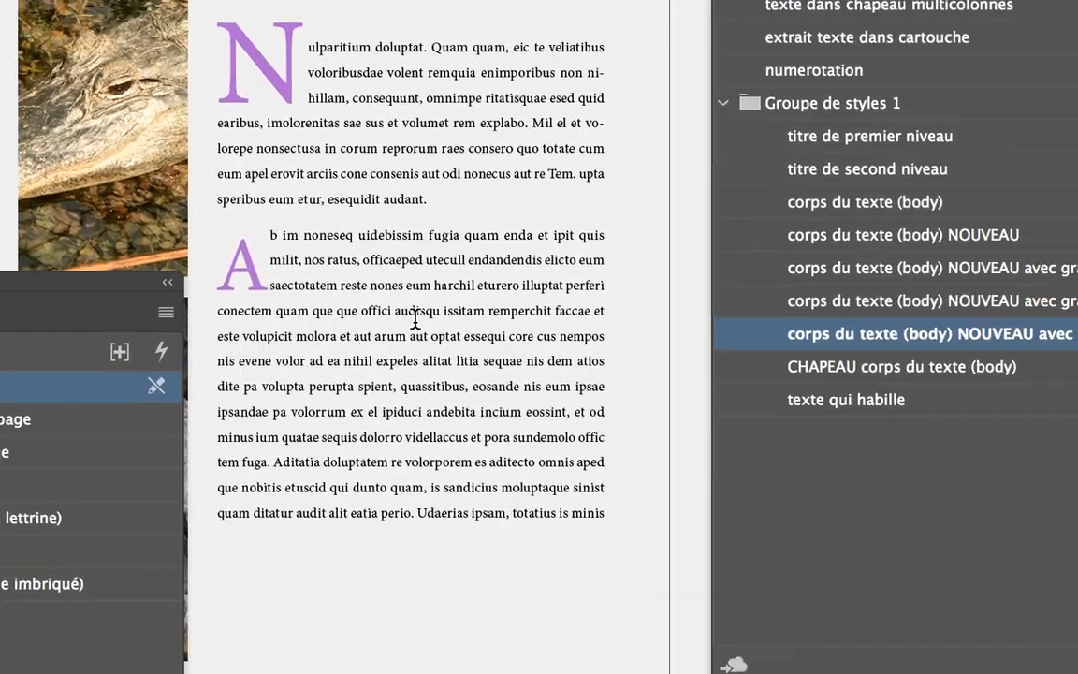
key("Escape")
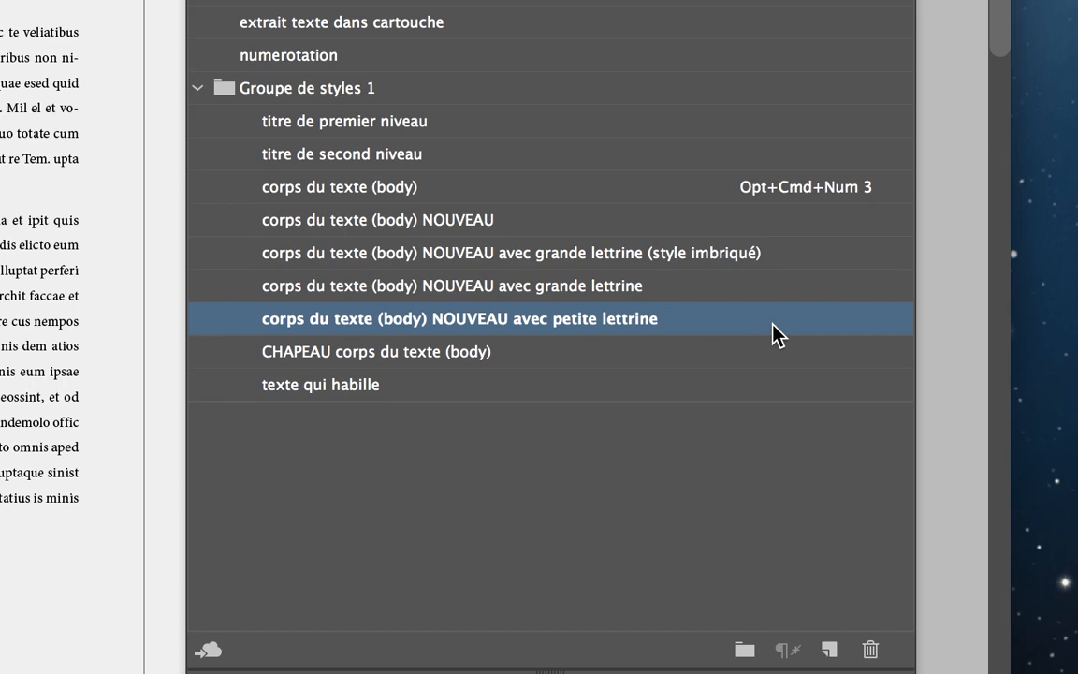
double_click(774, 334)
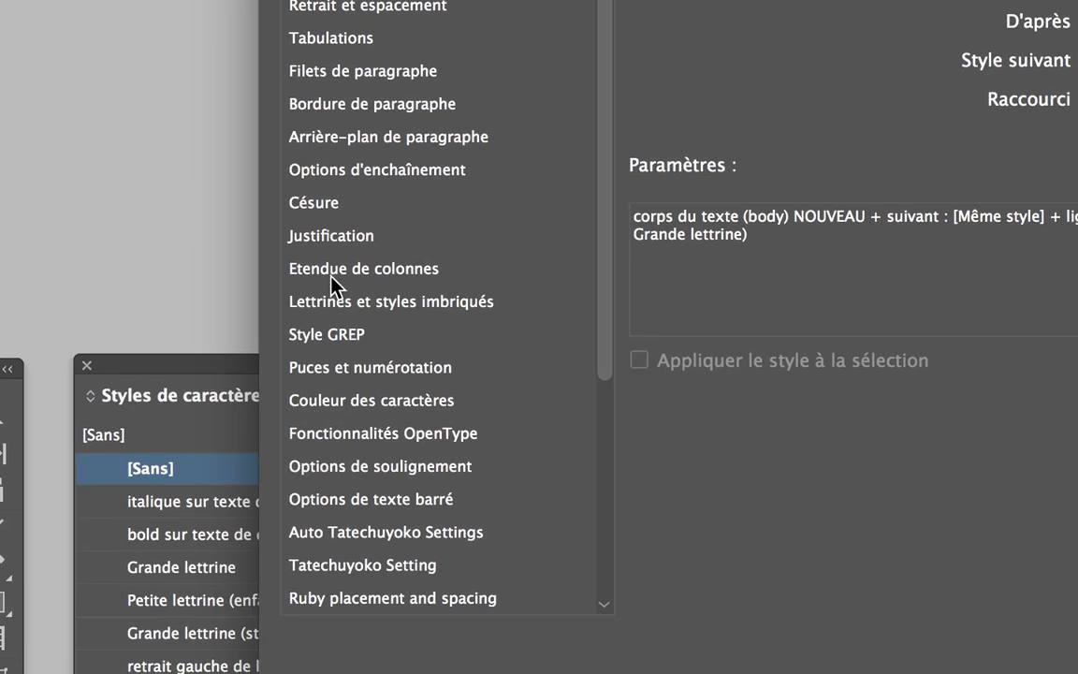
left_click(314, 300)
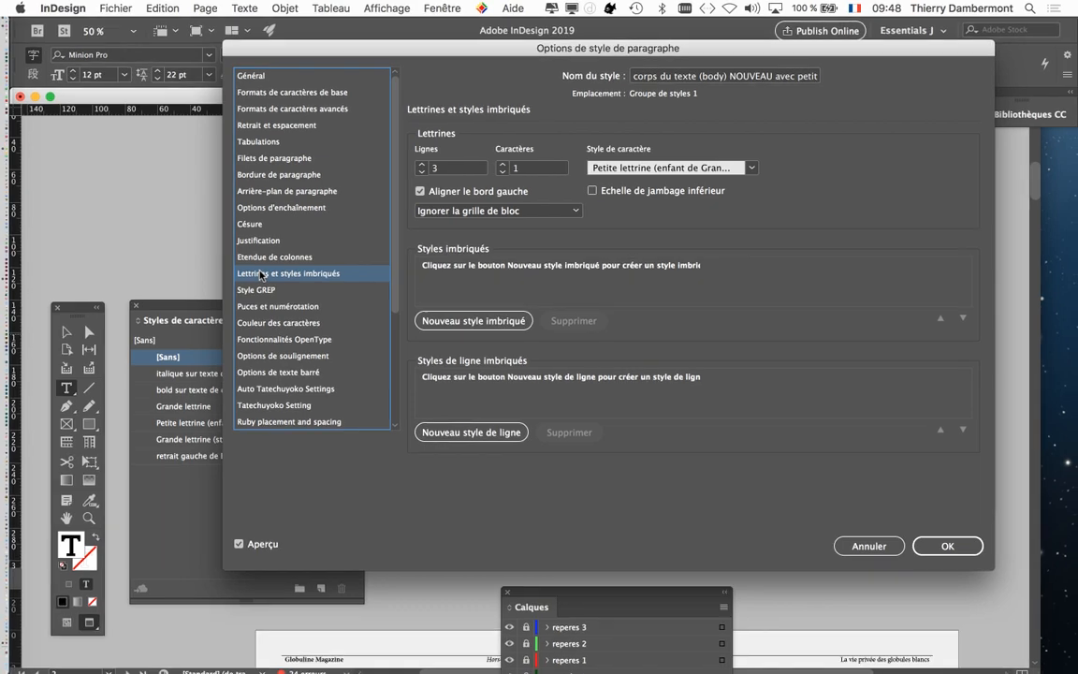
left_click_drag(346, 46, 561, 223)
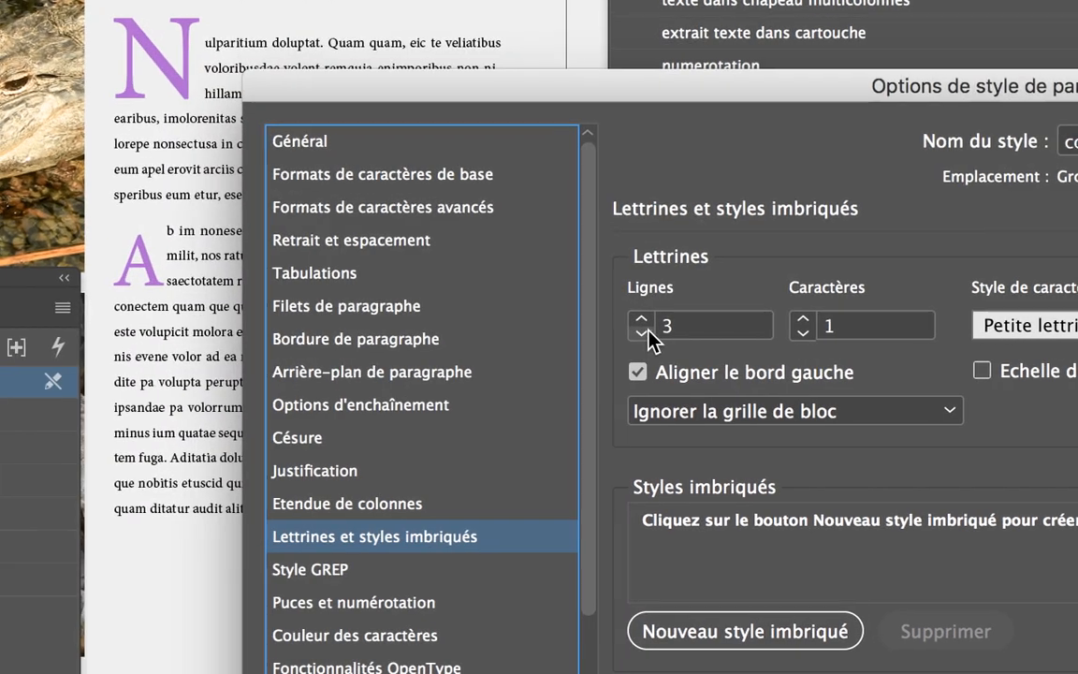
left_click(646, 332)
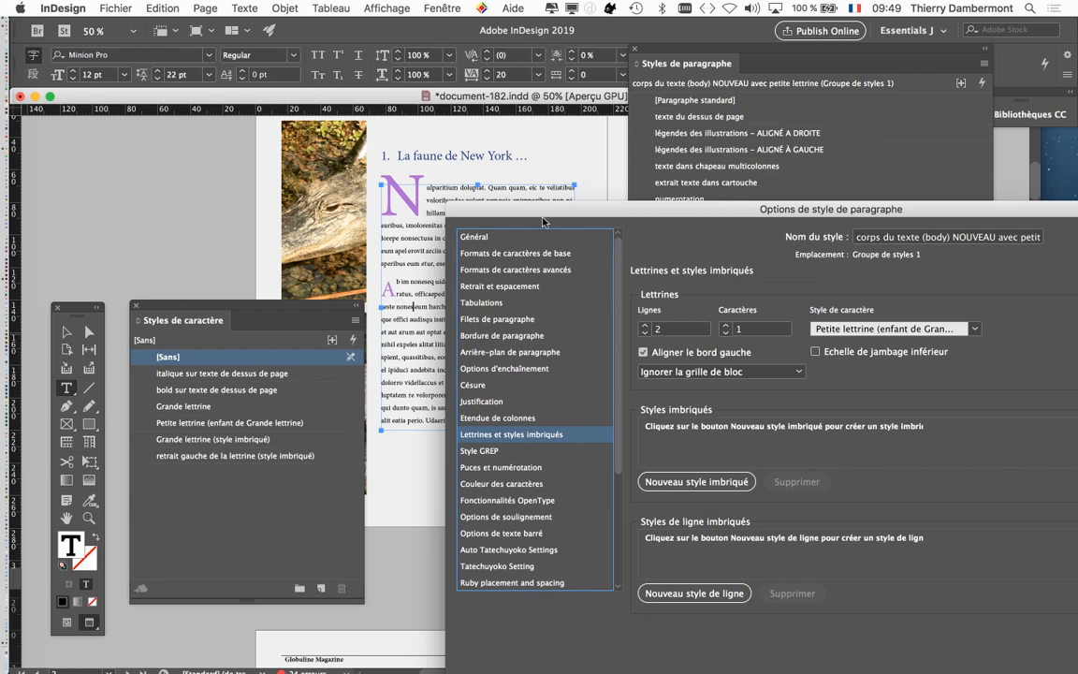
left_click_drag(515, 208, 325, 14)
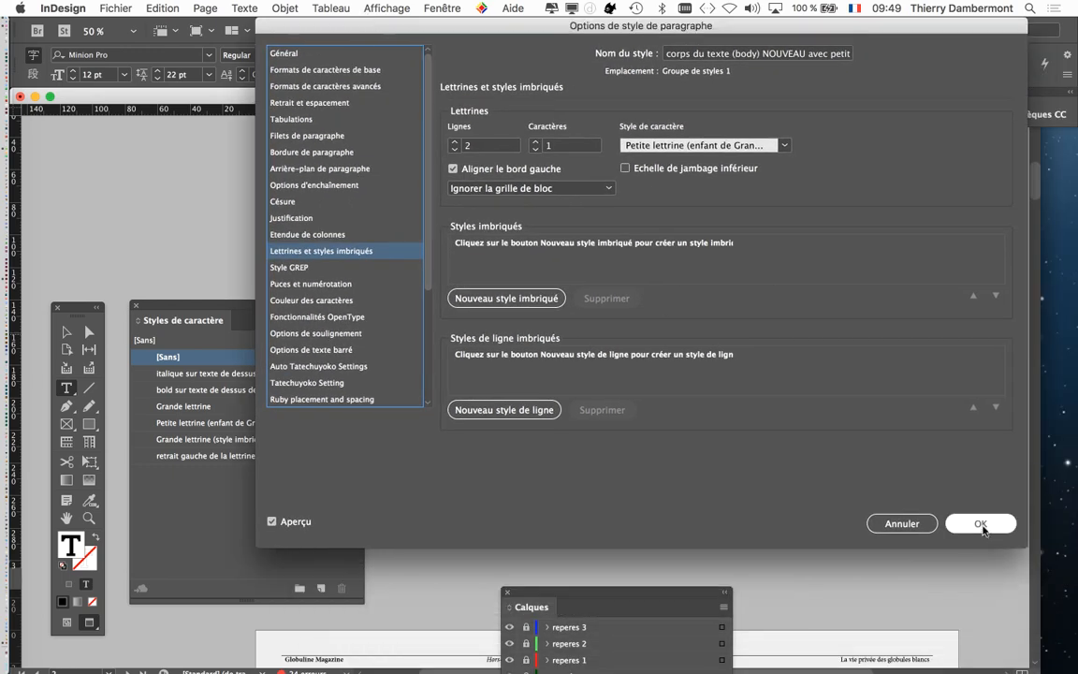
left_click(980, 524)
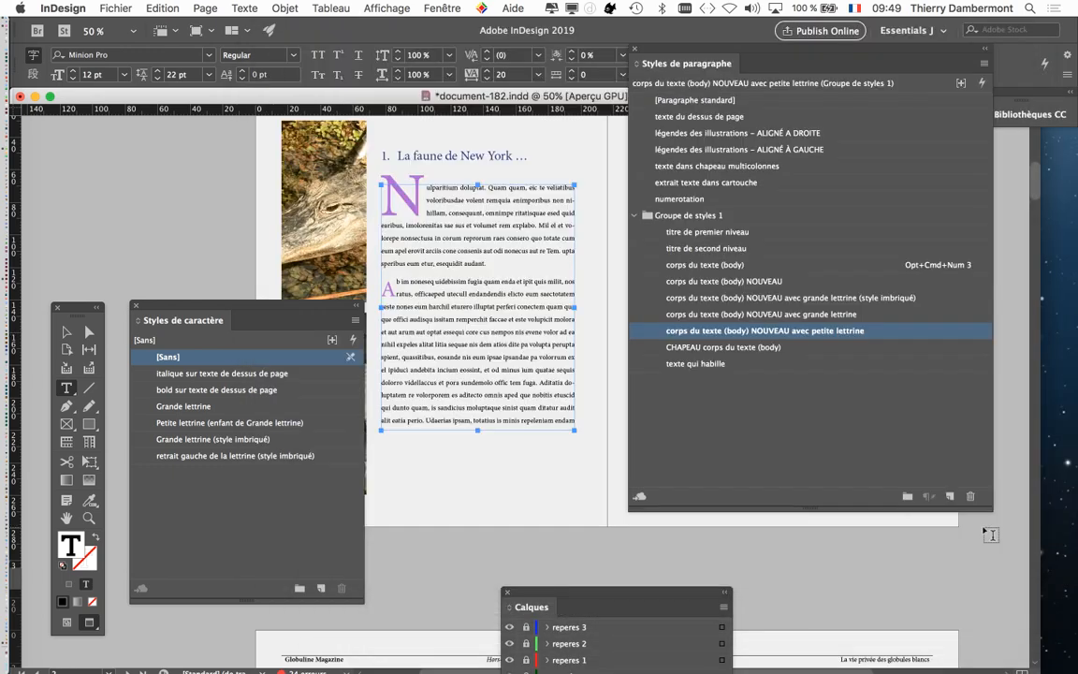
Deselect the text frame and move the paragraph and character style lists aside to uncover more of the spread.
key("Escape")
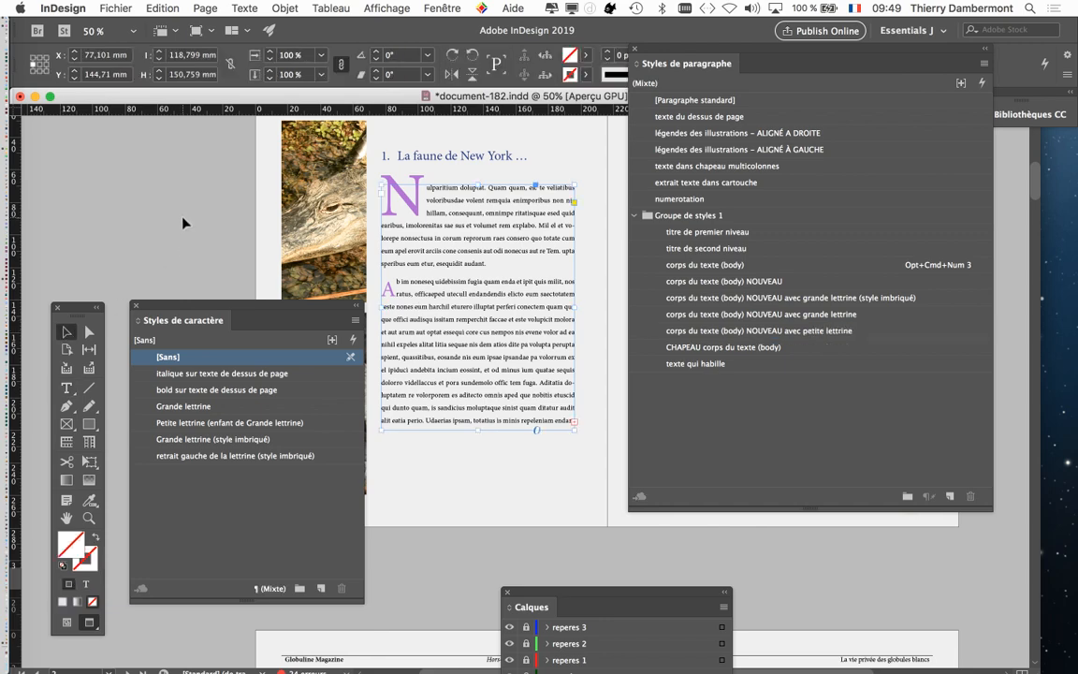
left_click(184, 222)
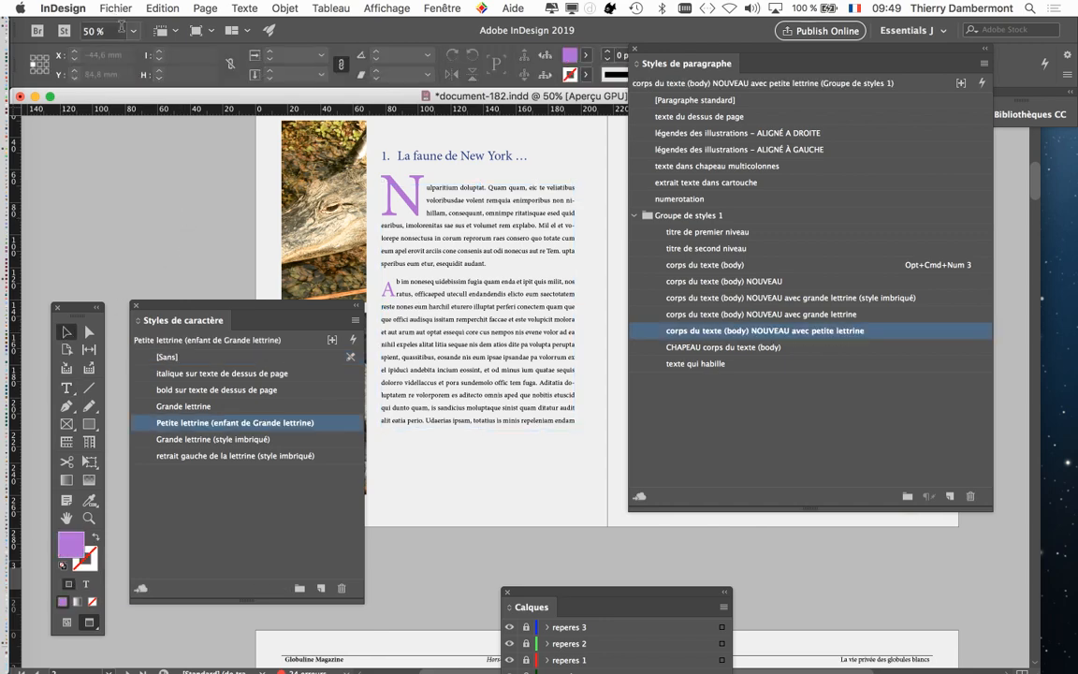
left_click_drag(751, 51, 856, 129)
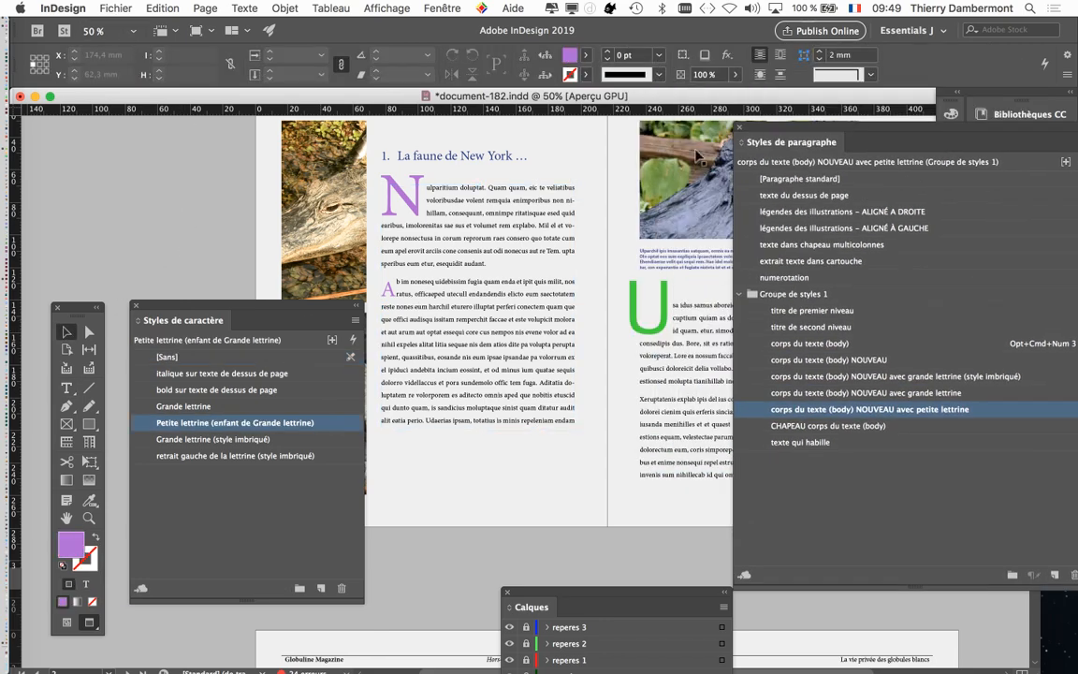
left_click_drag(275, 308, 259, 155)
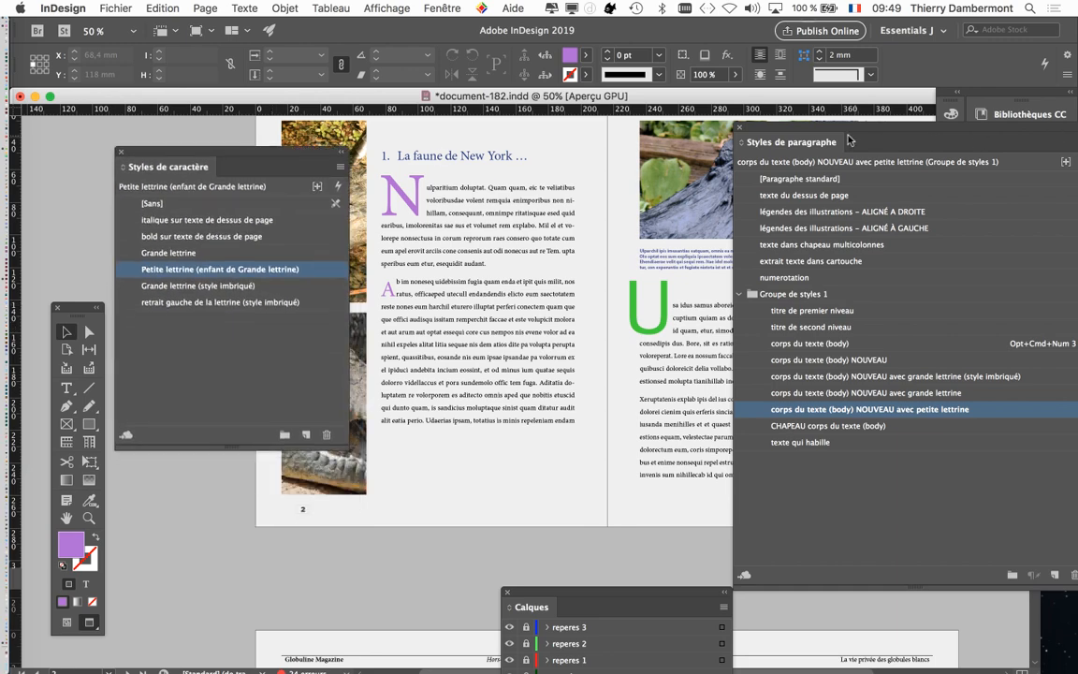
Place the cursor in the first paragraph and review the drop cap settings and character style options of "corps du texte (body) NOUVEAU avec grande lettrine".
left_click_drag(845, 129, 761, 105)
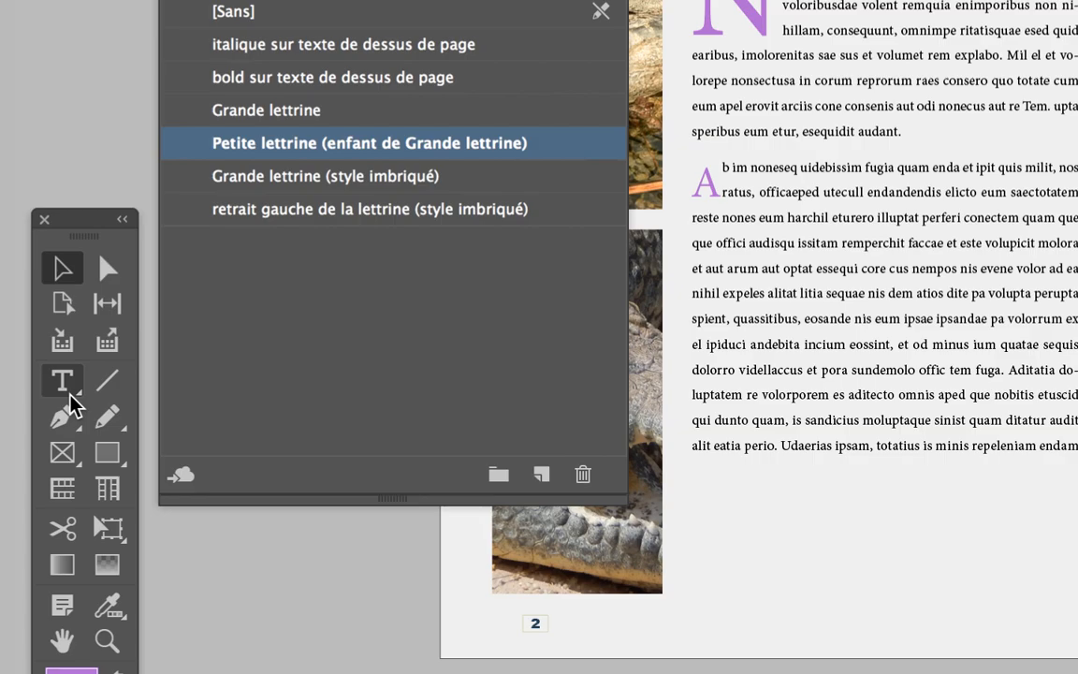
left_click(70, 394)
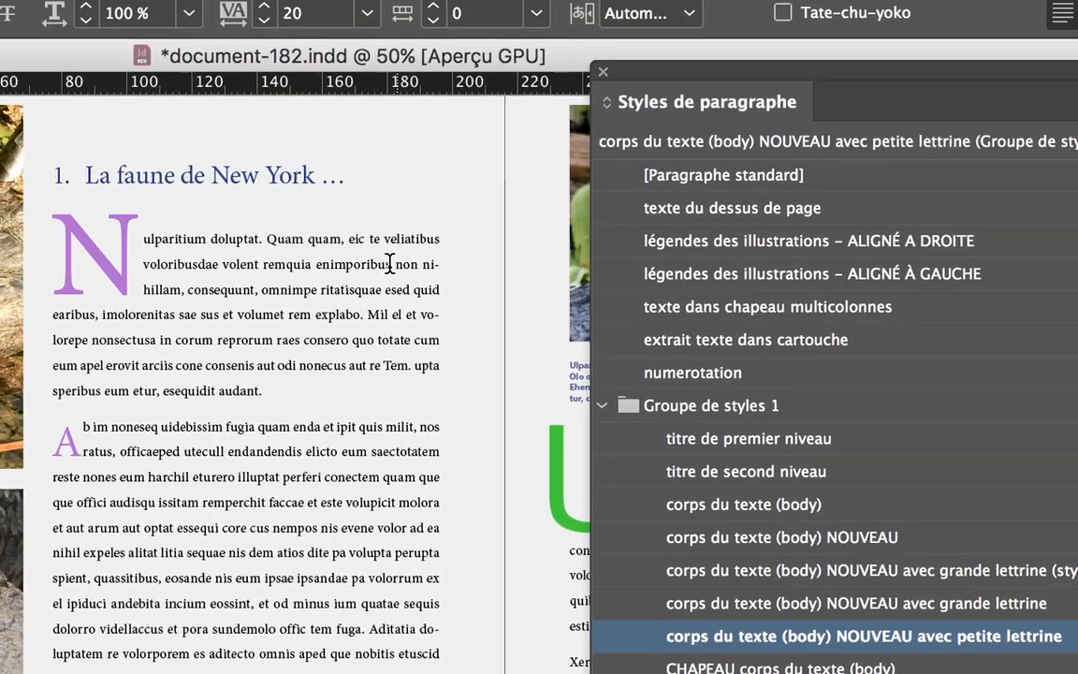
left_click(391, 262)
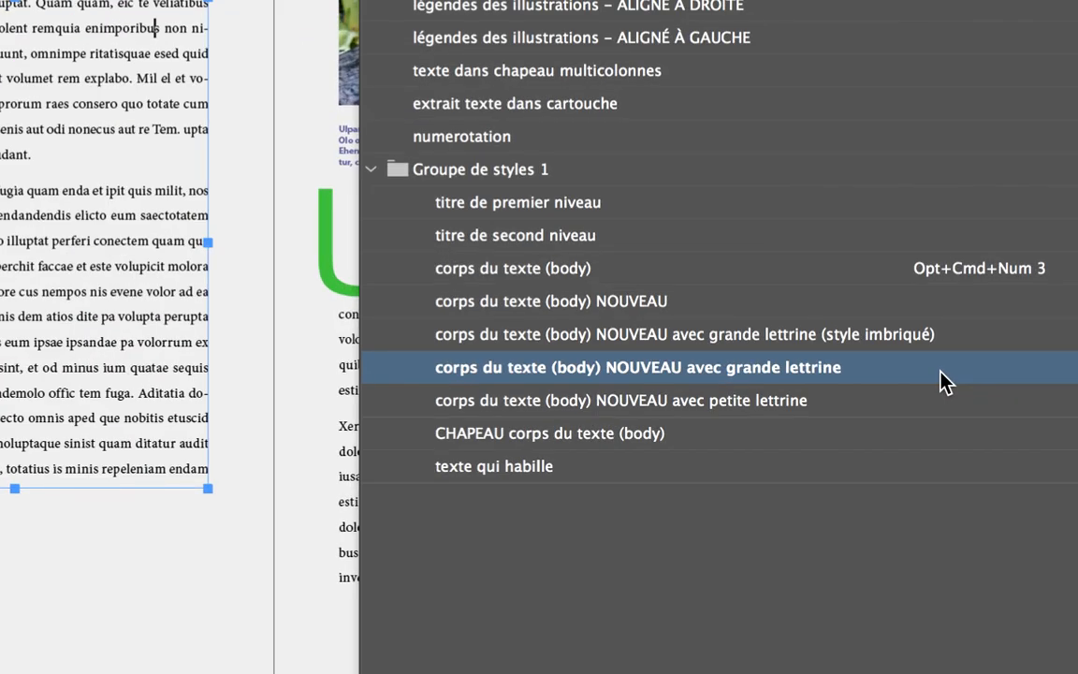
double_click(945, 381)
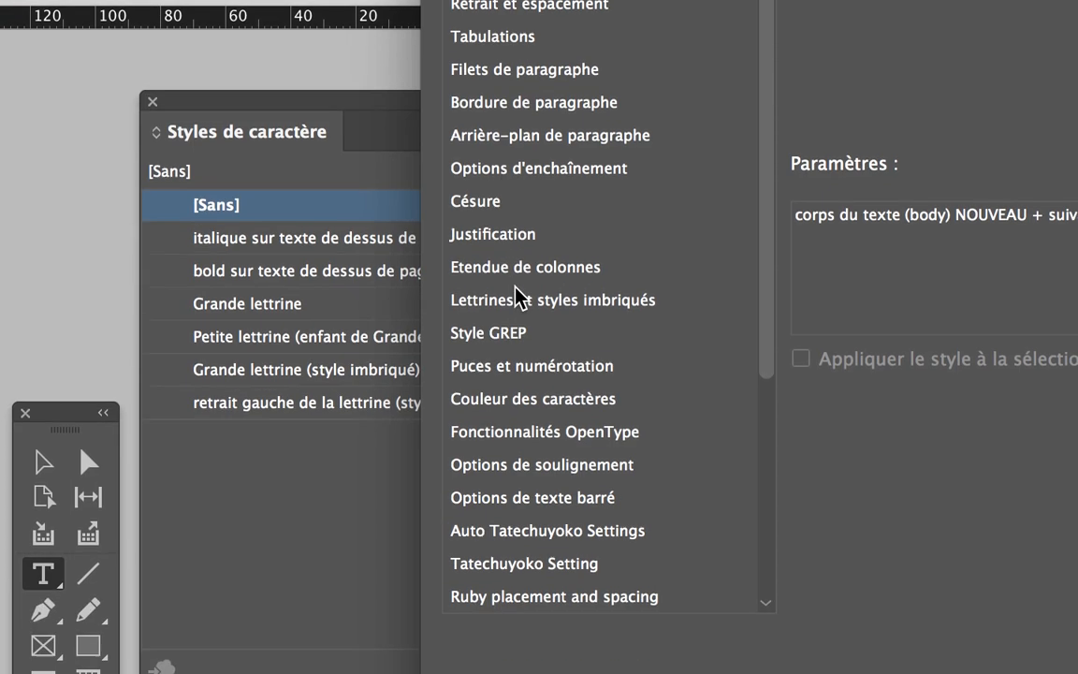
left_click(517, 297)
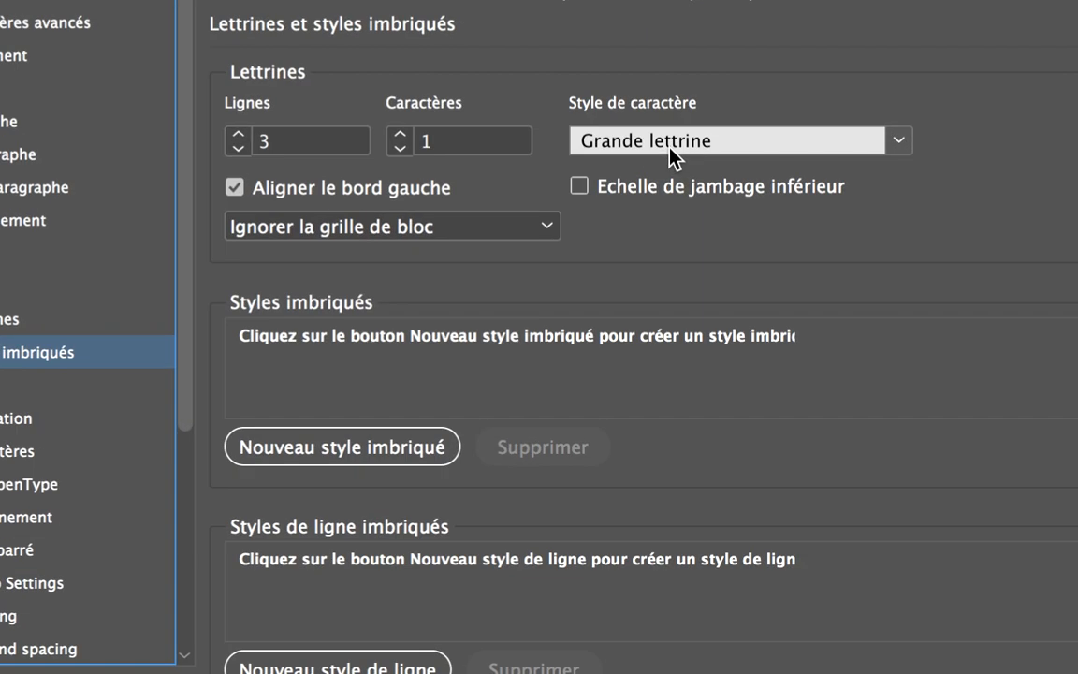
left_click(669, 146)
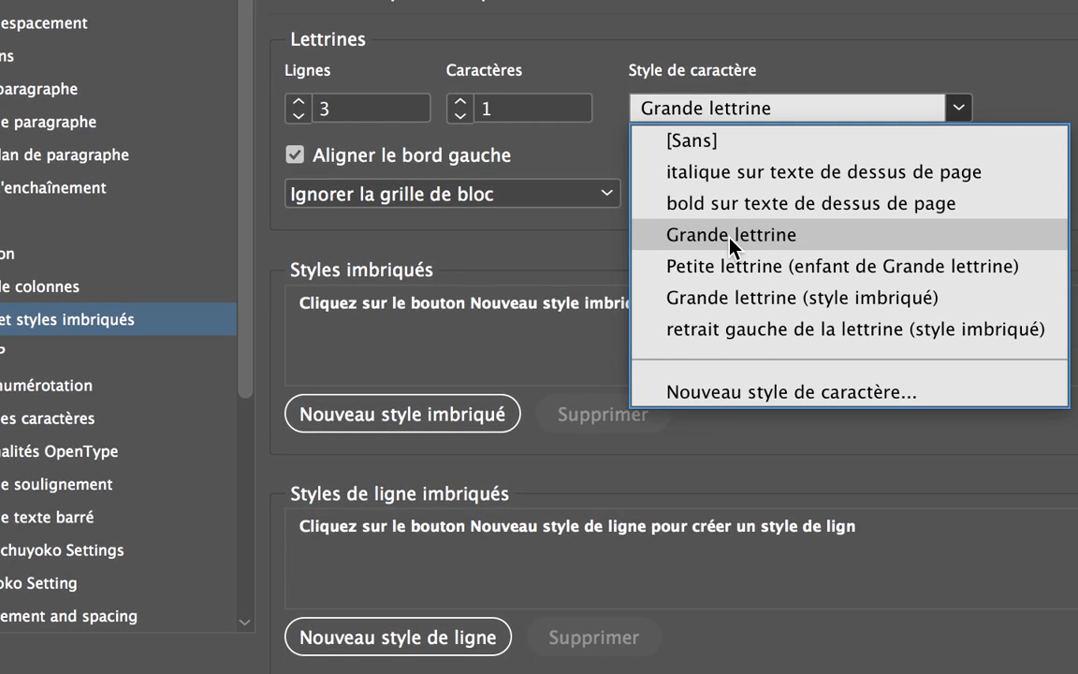
left_click(731, 235)
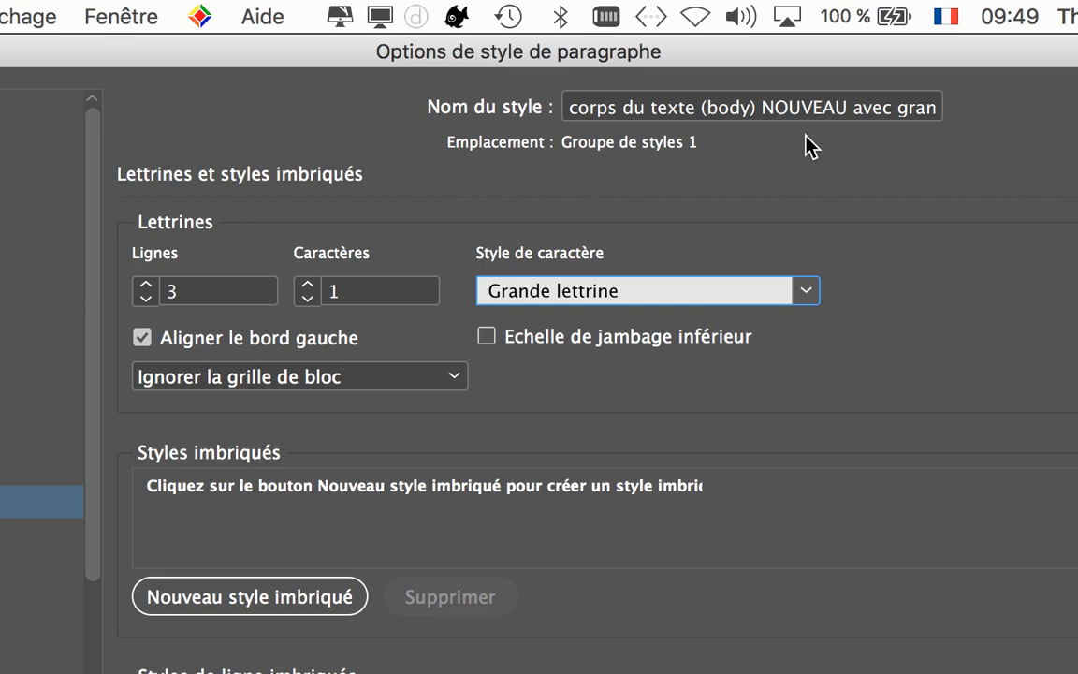
Read the full name of the first paragraph's style through to its end and close its options.
left_click(879, 106)
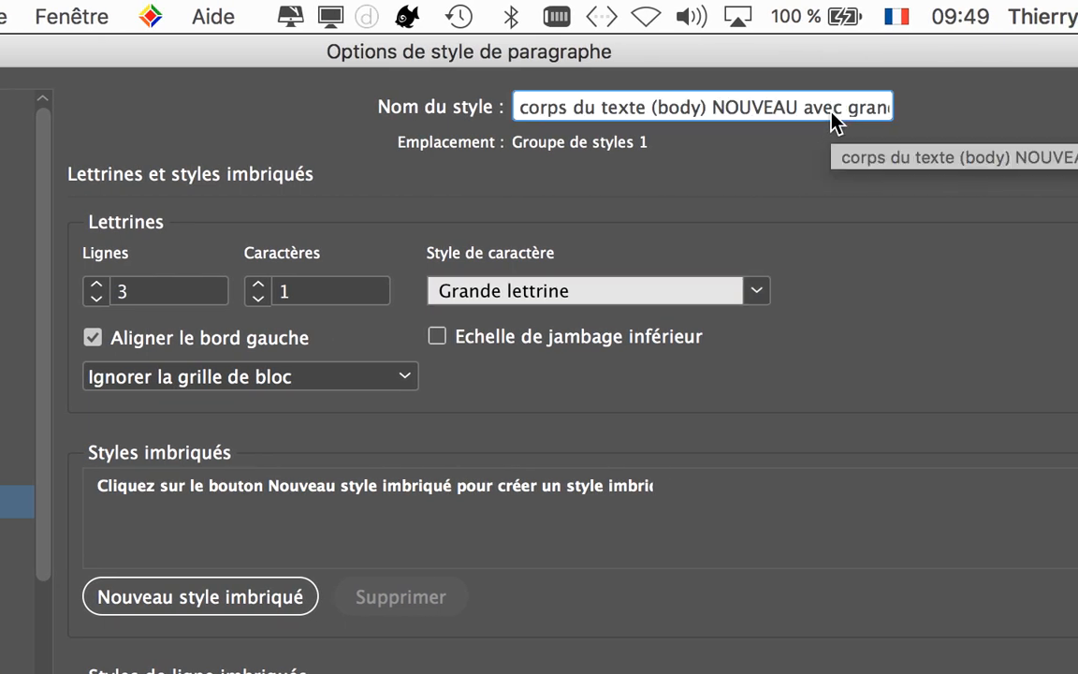
key("Right")
key("Right")
key("Right")
key("Right")
key("Right")
key("Right")
key("Right")
key("Right")
key("Right")
key("Right")
key("Right")
key("Right")
key("Right")
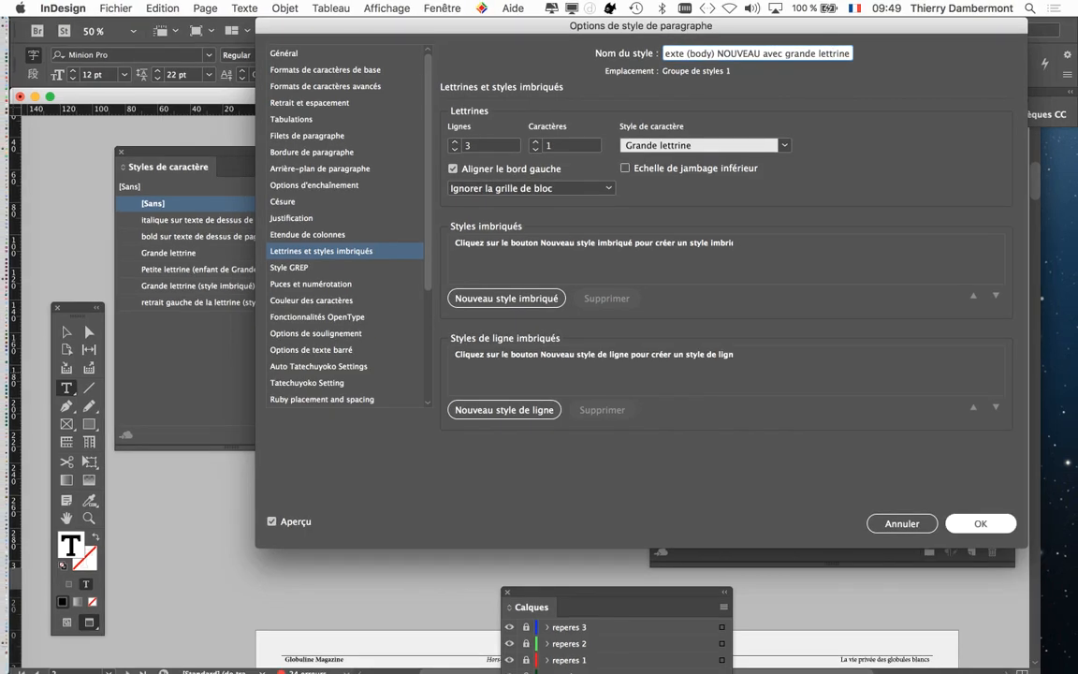
key("Return")
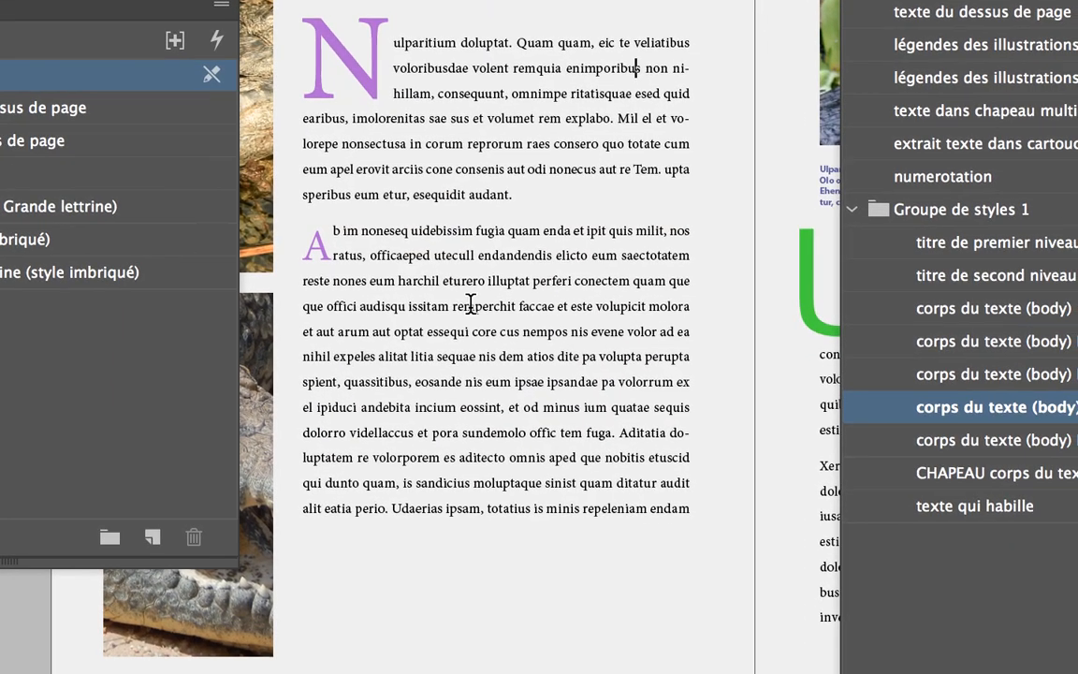
Place the cursor in the second paragraph and review the drop cap settings of its style "corps du texte (body) NOUVEAU avec petite lettrine".
left_click(471, 304)
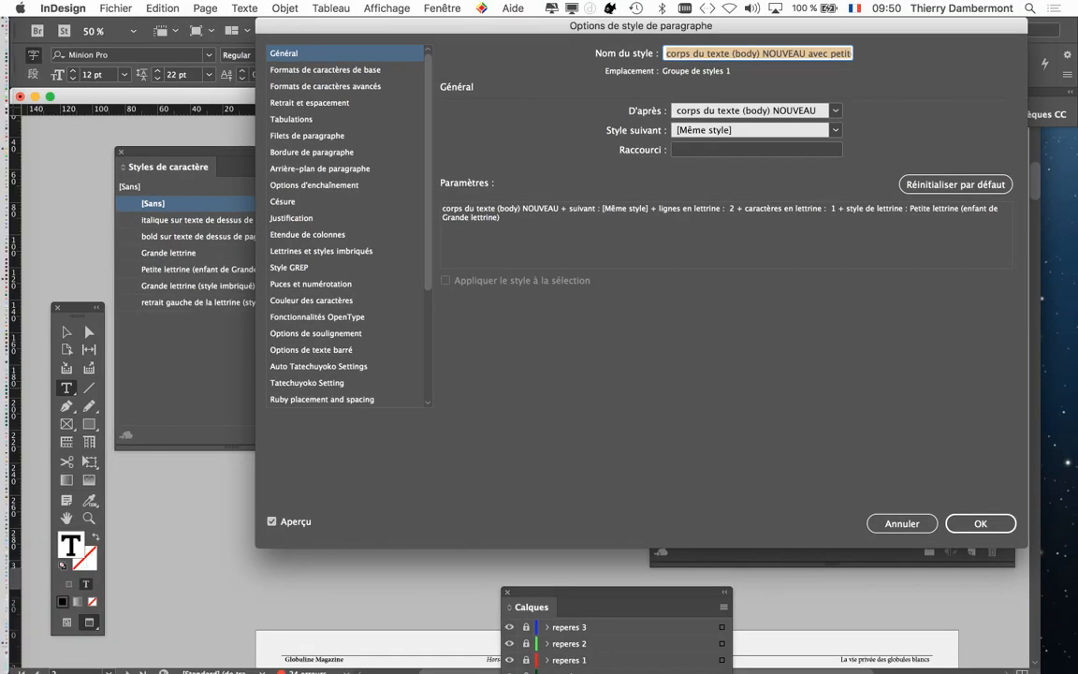
left_click_drag(580, 26, 783, 40)
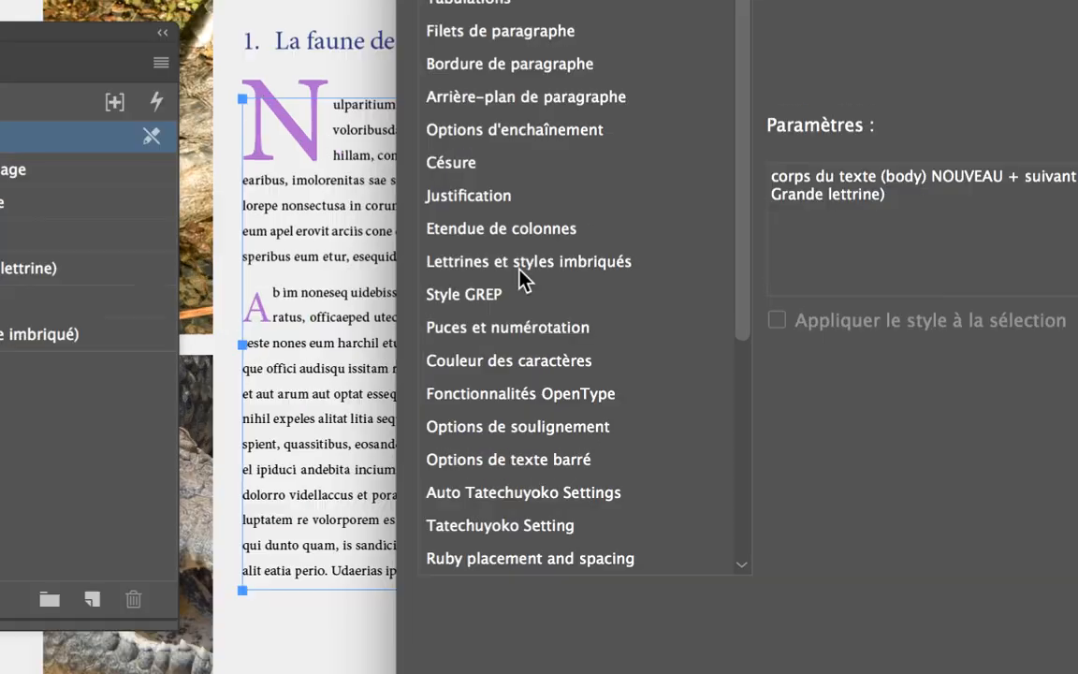
left_click(524, 266)
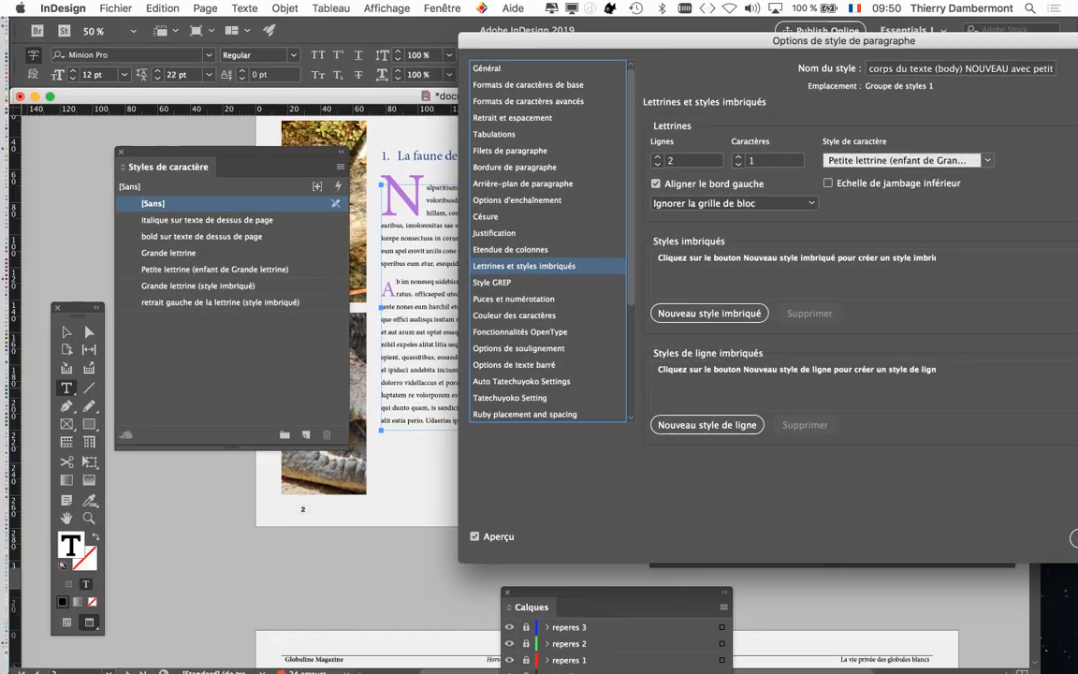
left_click_drag(844, 40, 570, 35)
left_click(909, 533)
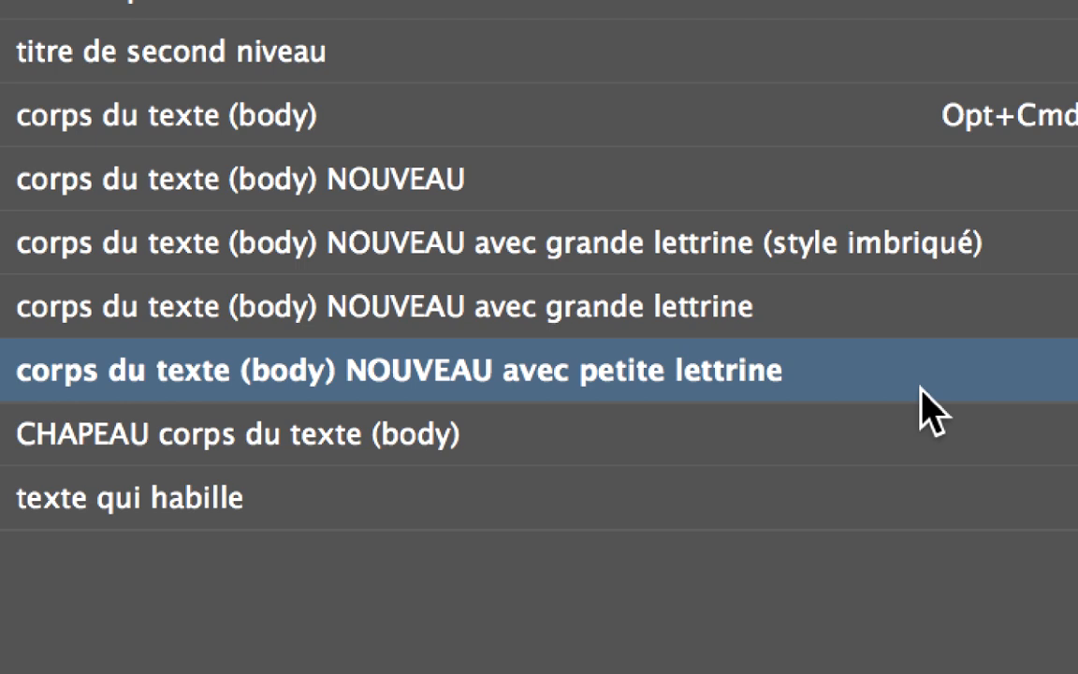
double_click(920, 386)
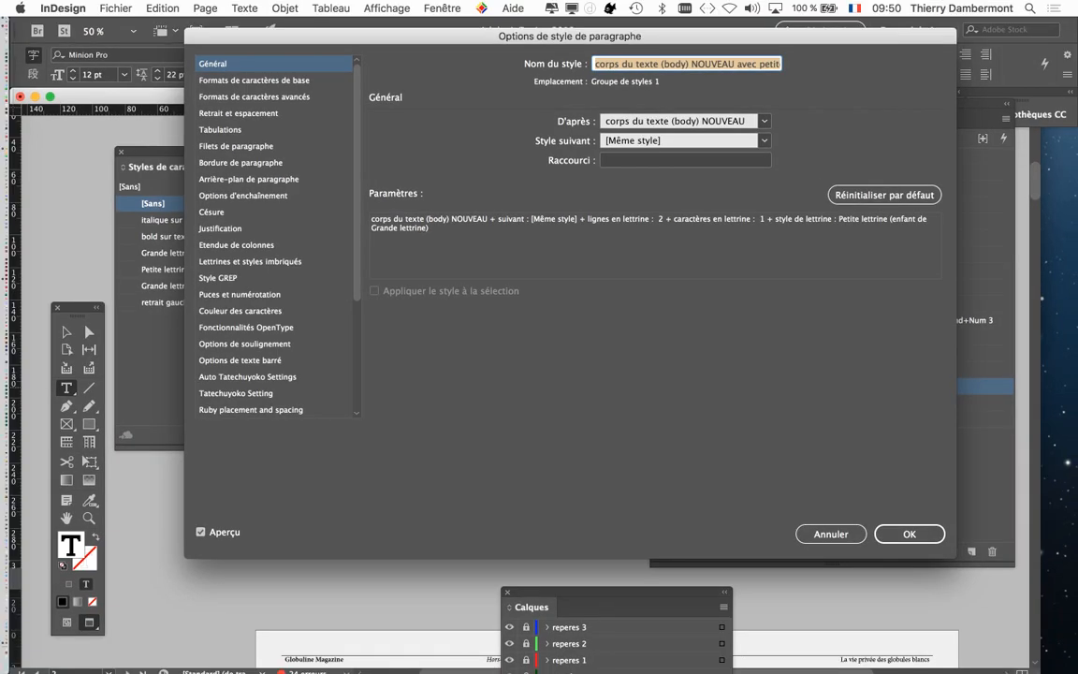
left_click_drag(569, 35, 889, 61)
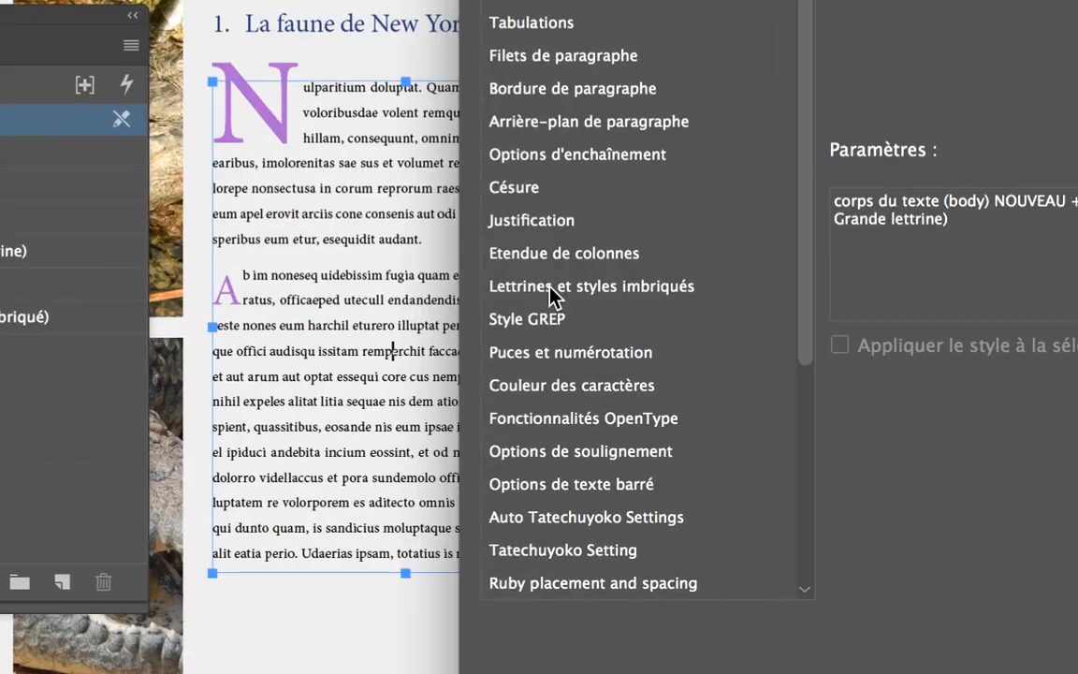
left_click(552, 286)
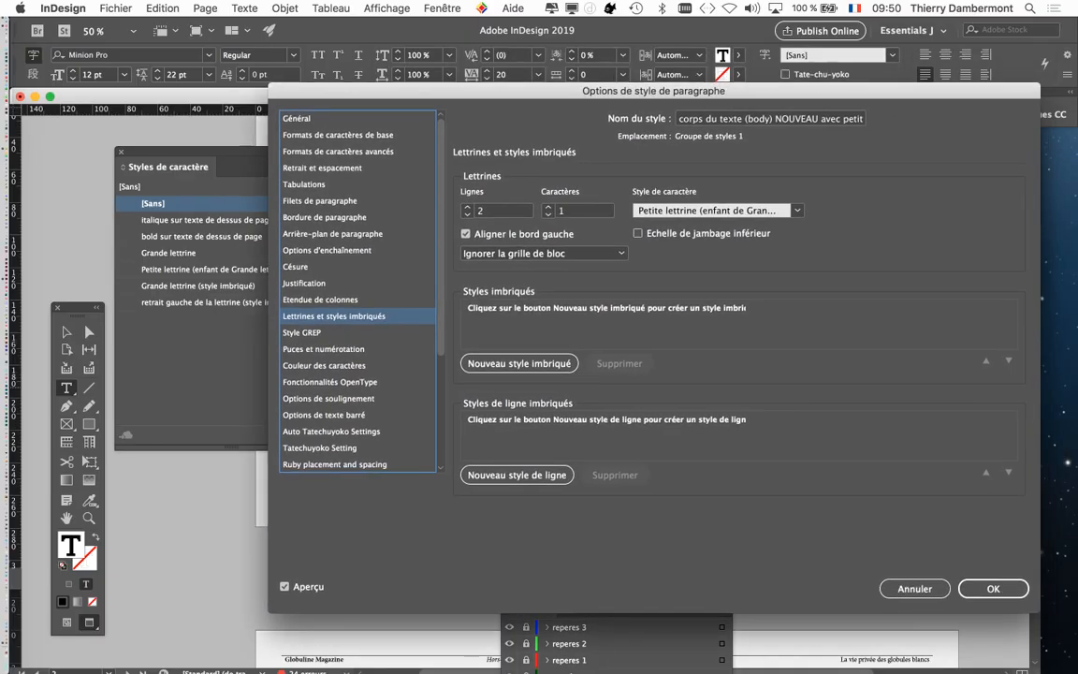
key("Return")
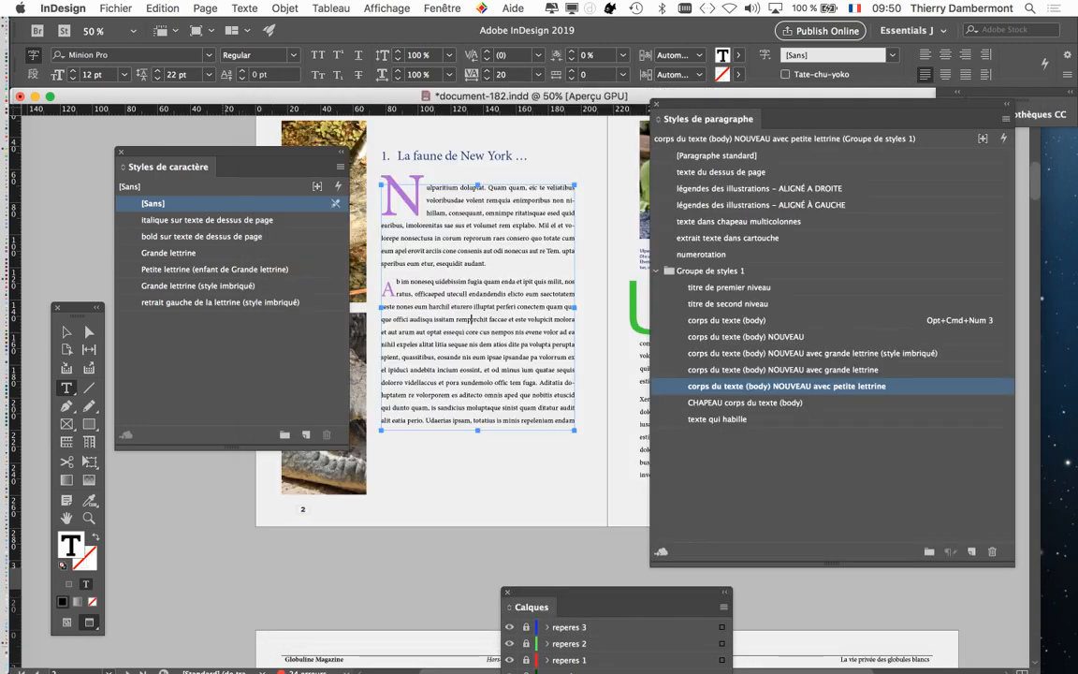
Move the character style list lower to uncover the crocodile photo and deselect the text frame.
left_click_drag(224, 166, 264, 372)
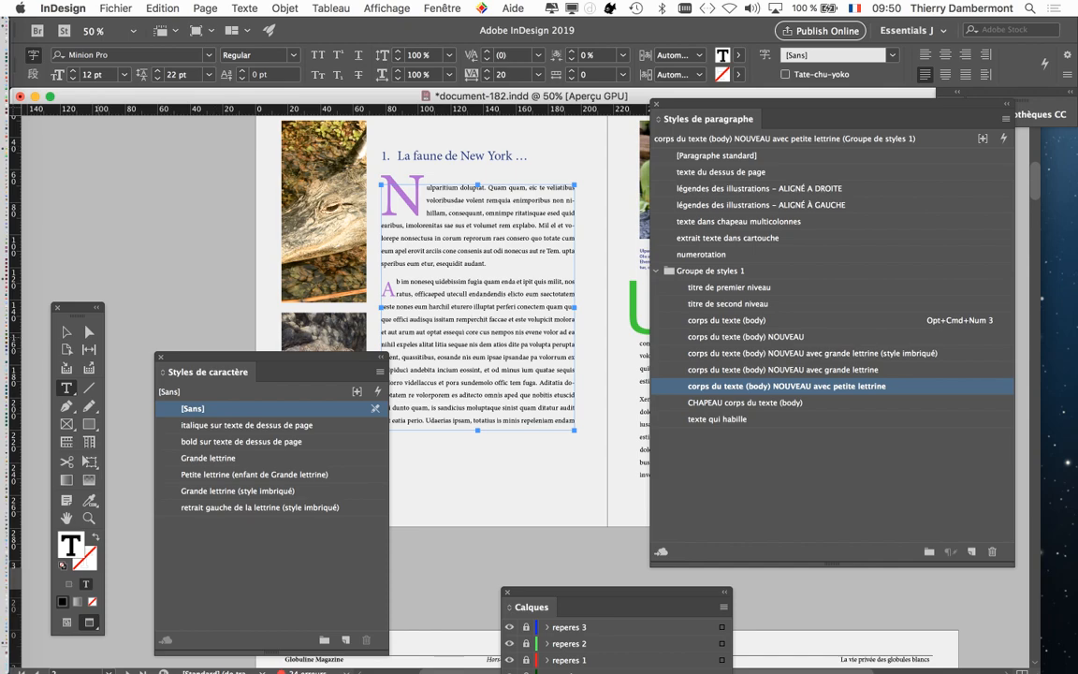
left_click(66, 331)
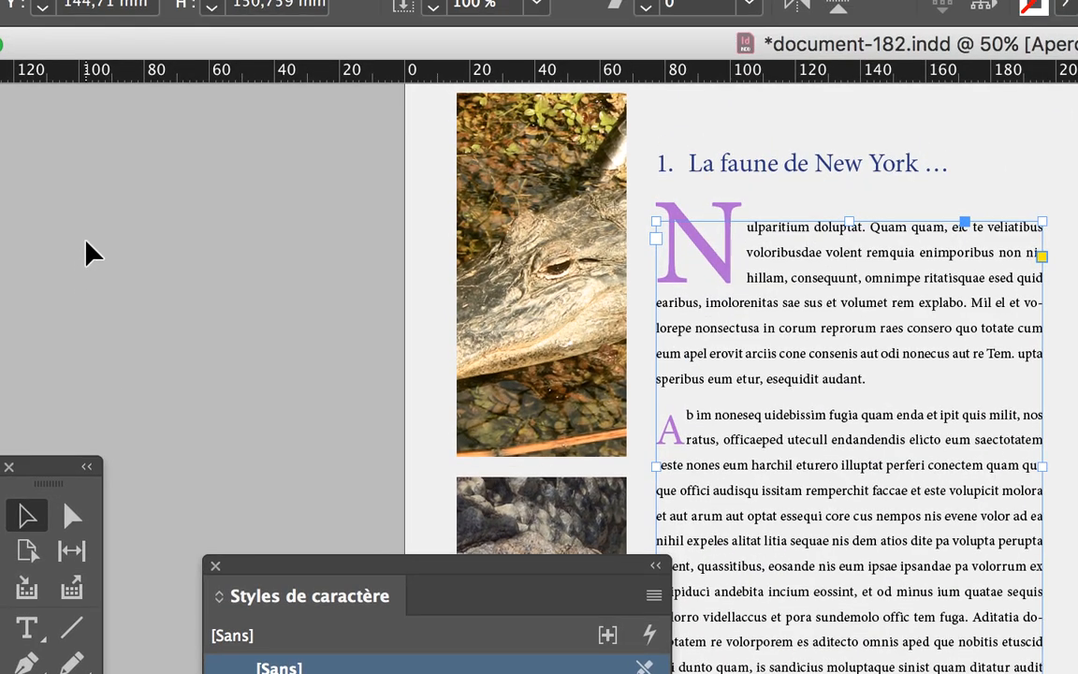
left_click(86, 242)
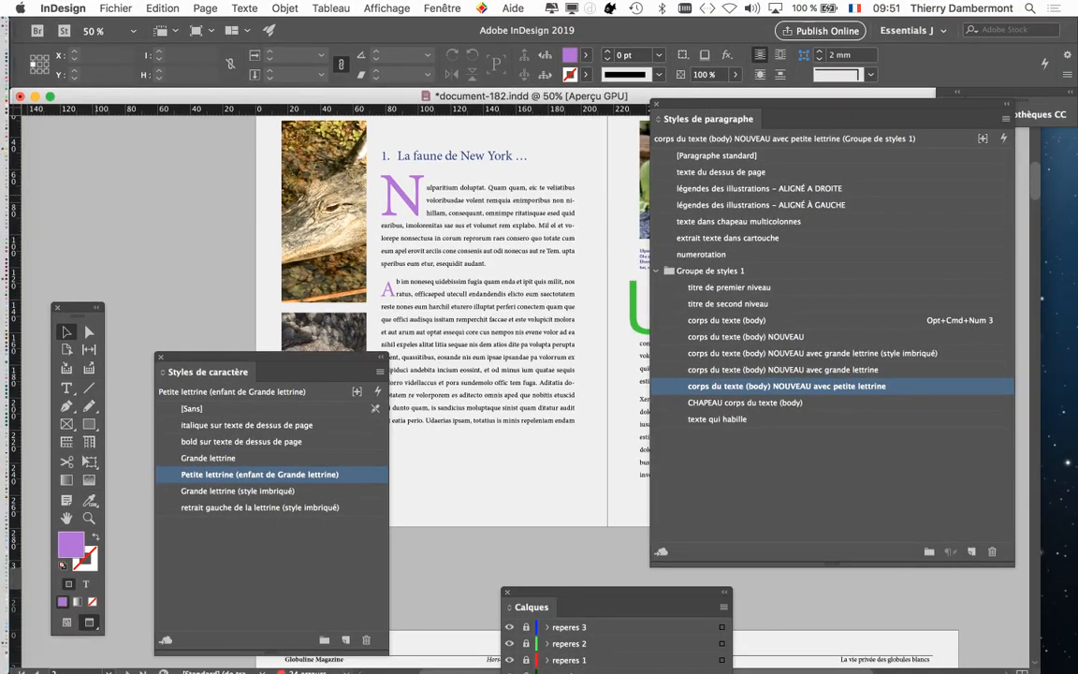
Bring the character style list beside the text and open the basic character formats of "Petite lettrine (enfant de Grande lettrine)".
left_click_drag(224, 371, 542, 173)
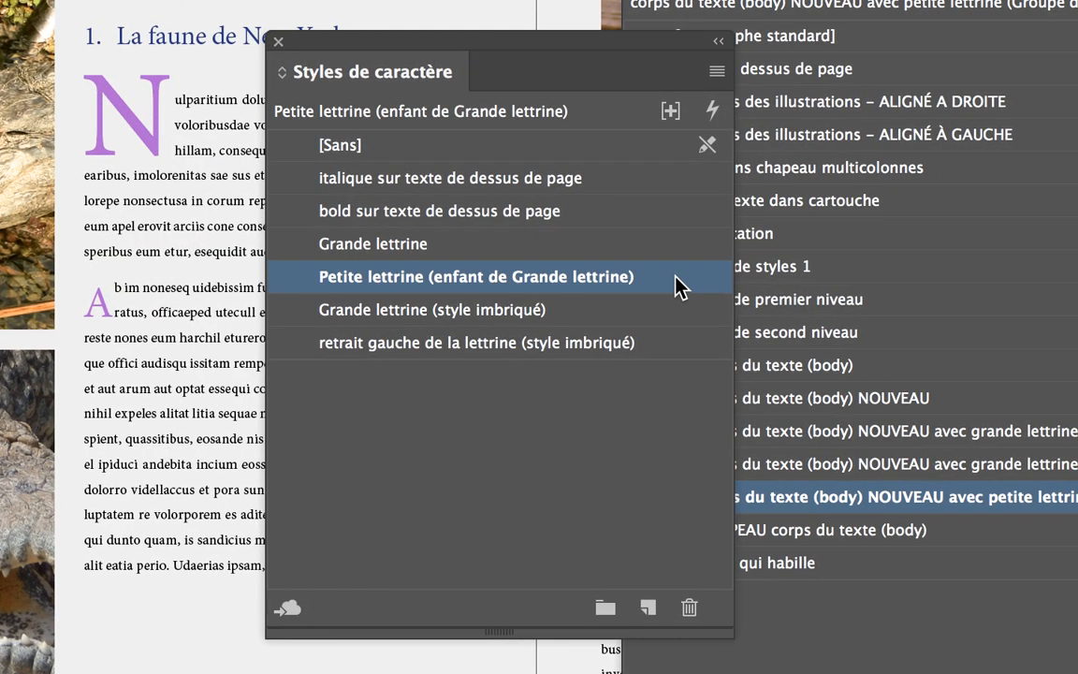
double_click(678, 288)
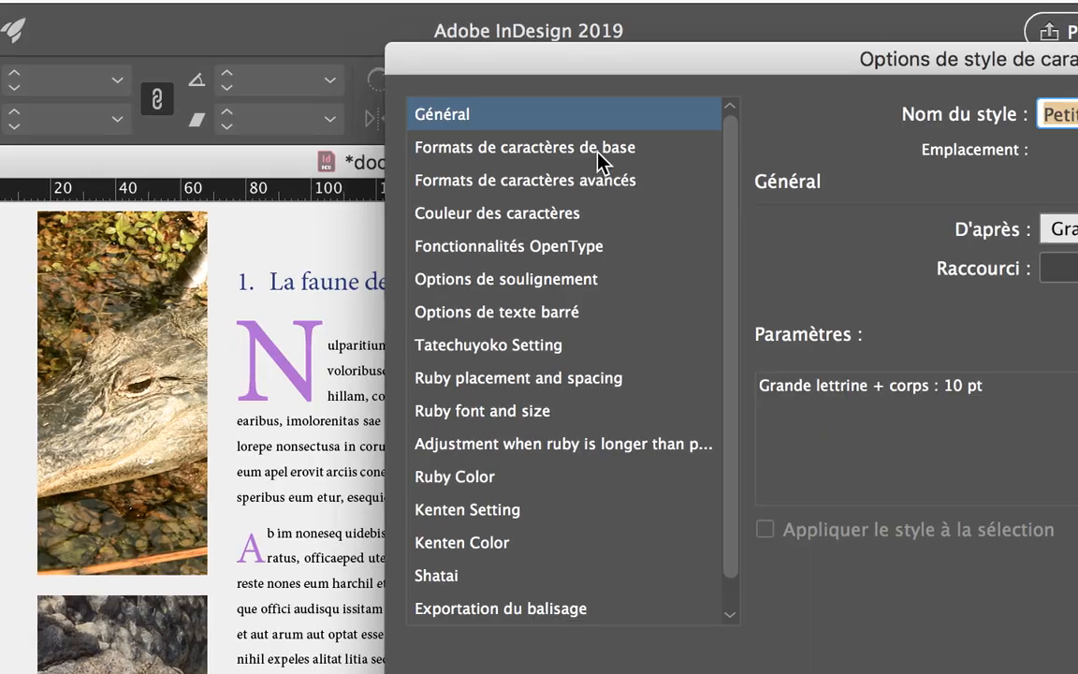
left_click(593, 131)
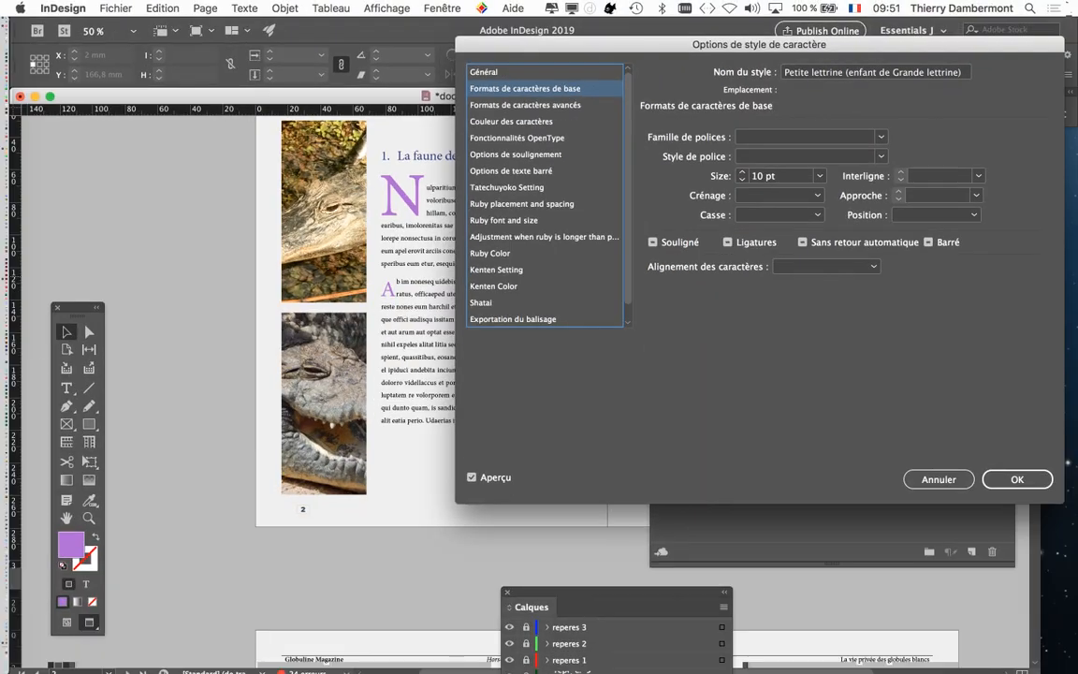
Try a size of 7 pt for the small drop cap's character style and return it to 10 pt.
left_click(742, 179)
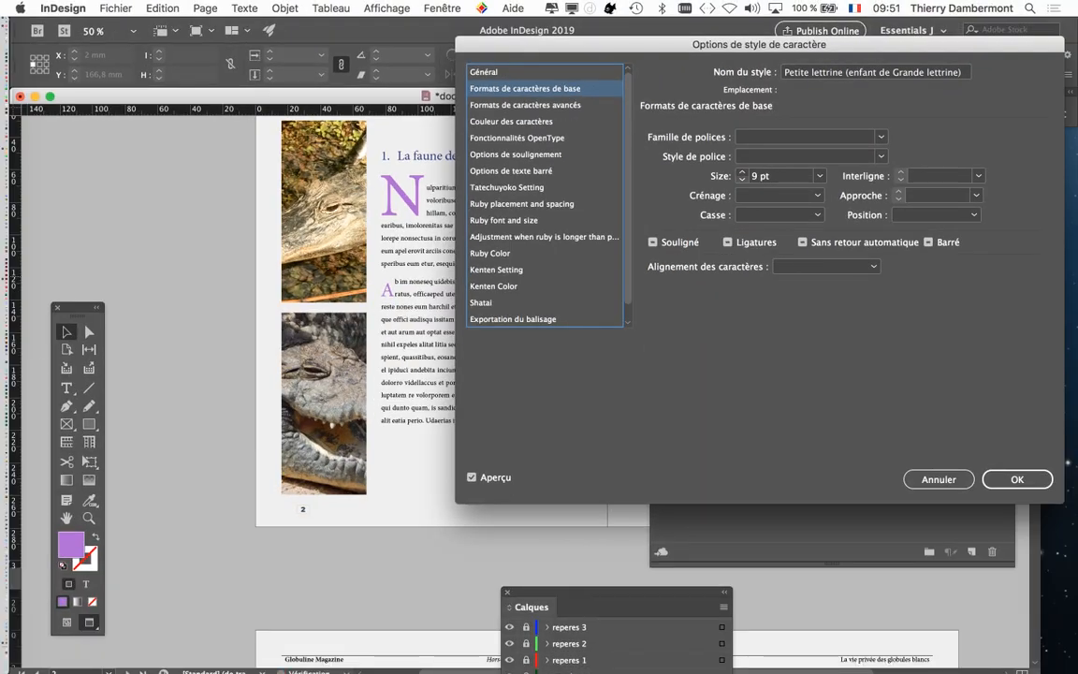
left_click(742, 180)
left_click(742, 178)
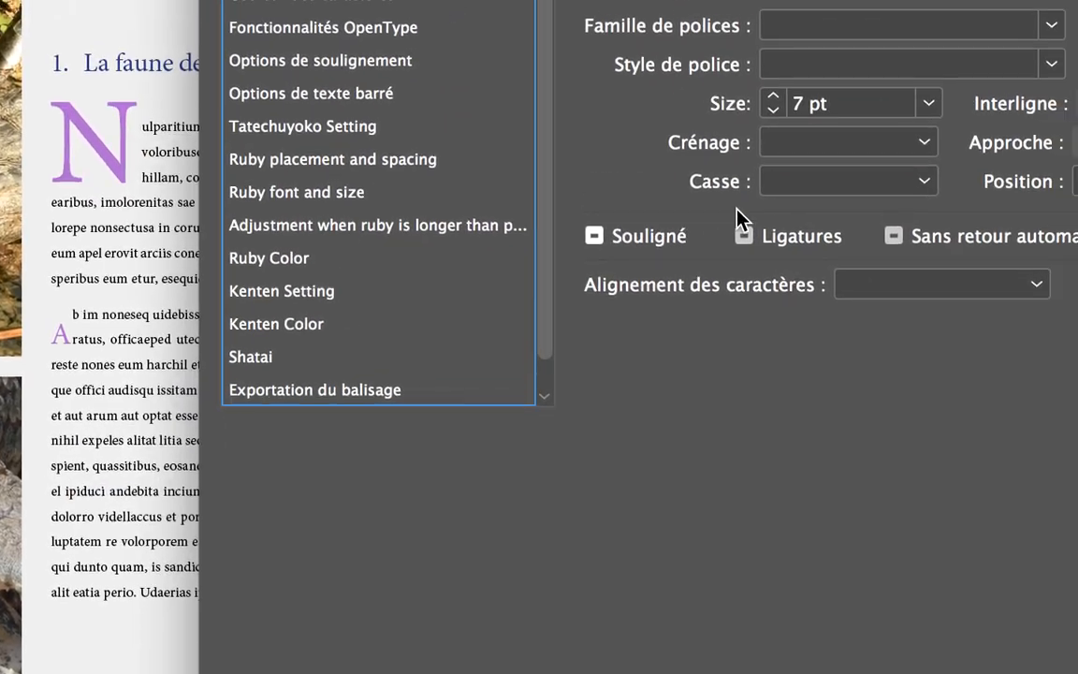
left_click(772, 97)
left_click(773, 97)
left_click(773, 97)
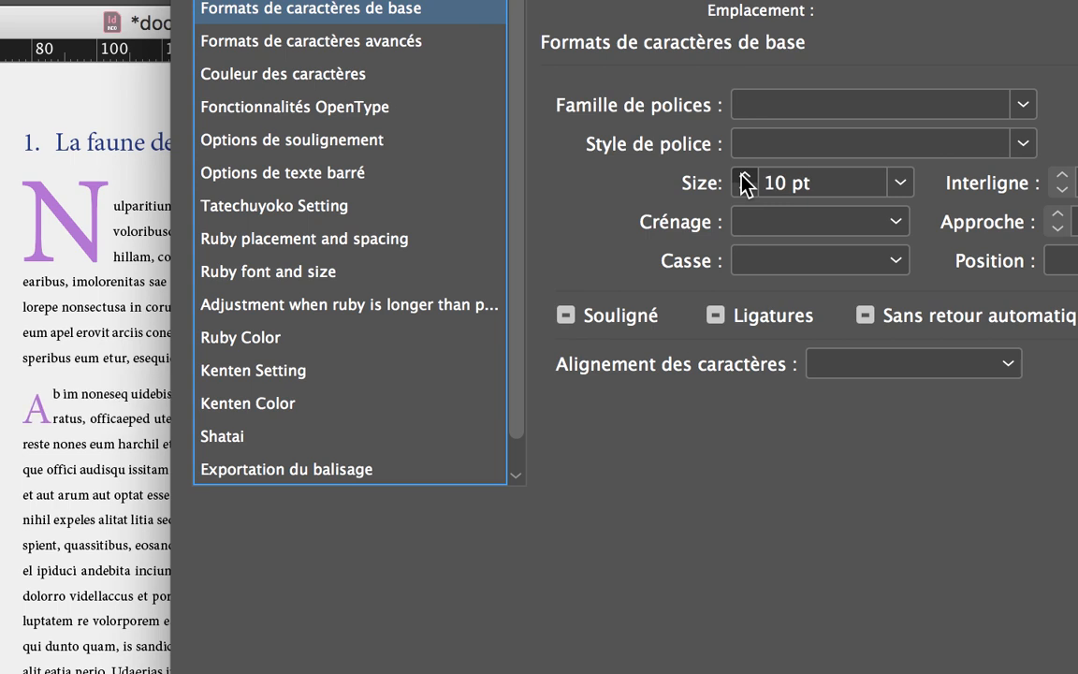
Set the size of the character style "Petite lettrine (enfant de Grande lettrine)" to 14 pt and apply the change.
left_click(743, 178)
left_click(744, 178)
left_click(744, 178)
left_click(743, 178)
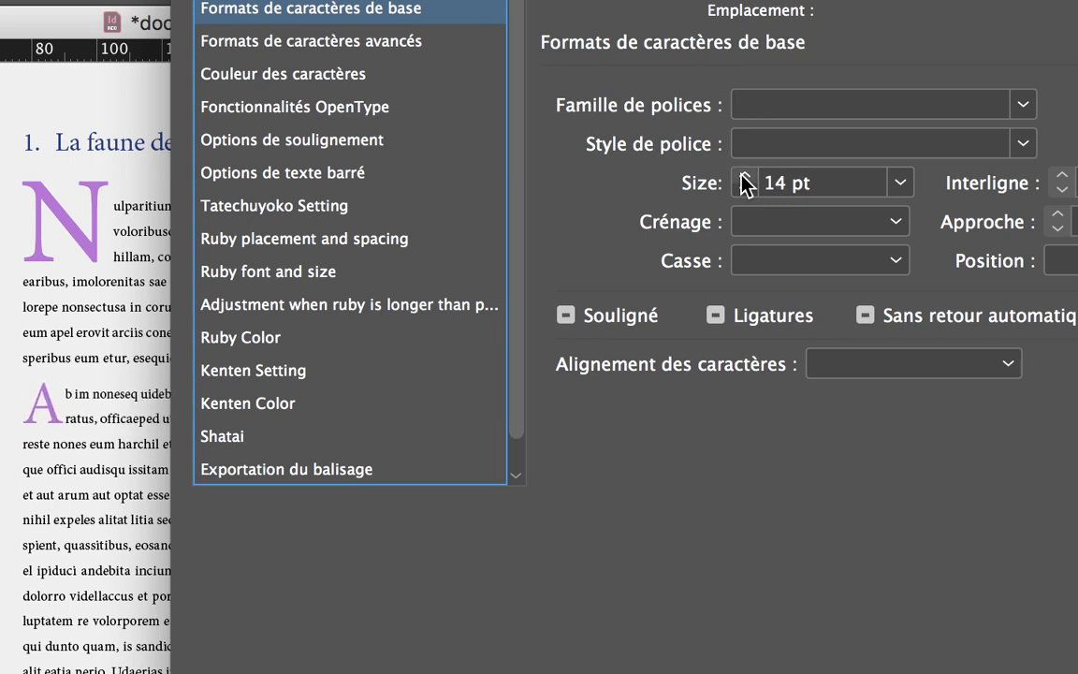
left_click(744, 177)
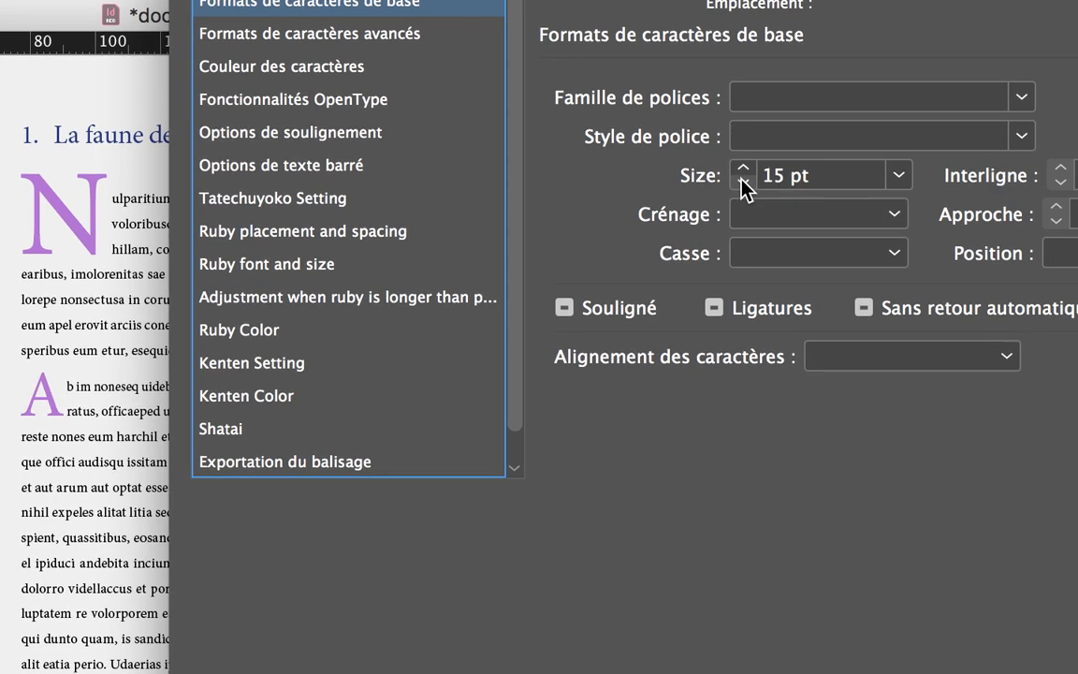
left_click(744, 191)
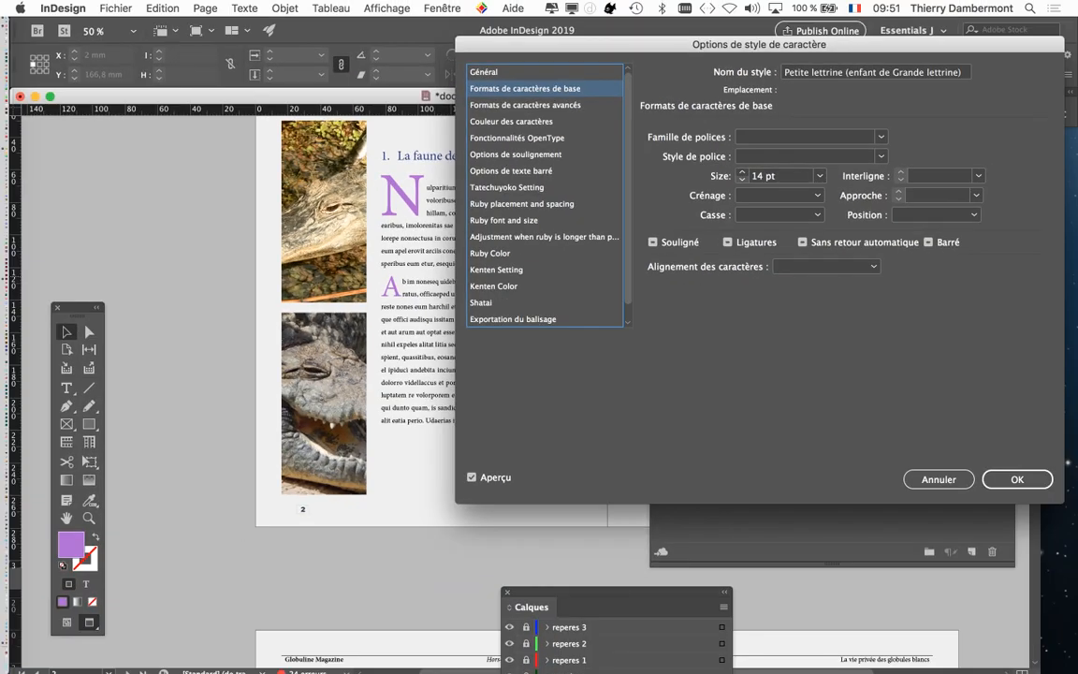
left_click(1017, 479)
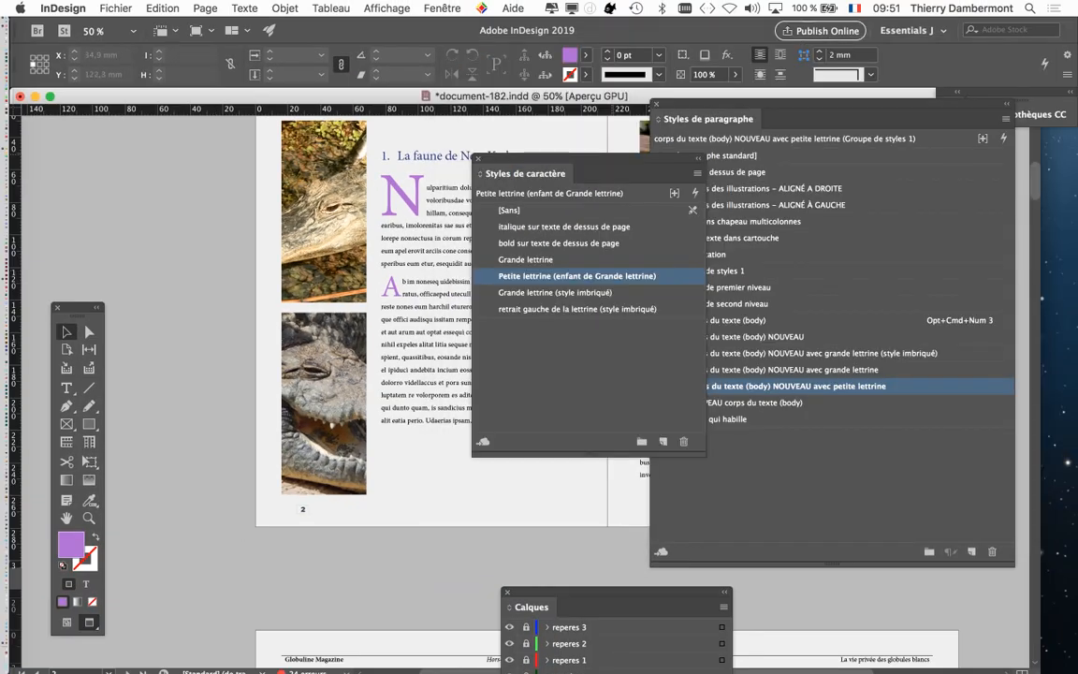
Move the character style list clear of the text and recheck the drop cap line count and character style in the "petite lettrine" paragraph style.
left_click_drag(543, 173, 217, 508)
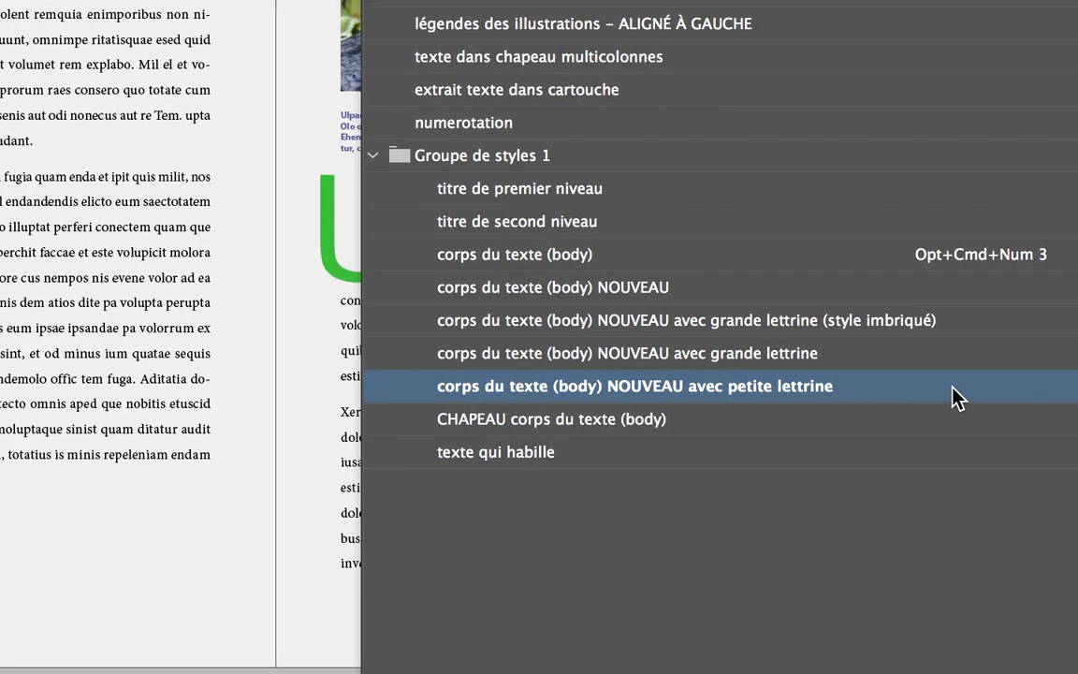
double_click(954, 395)
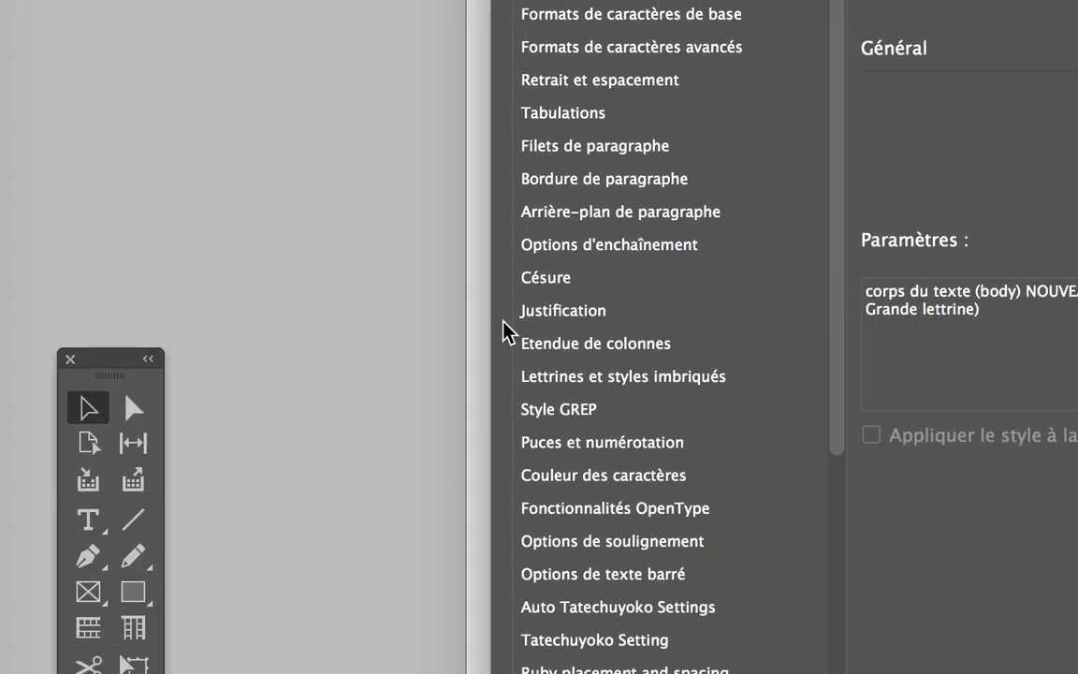
left_click(522, 348)
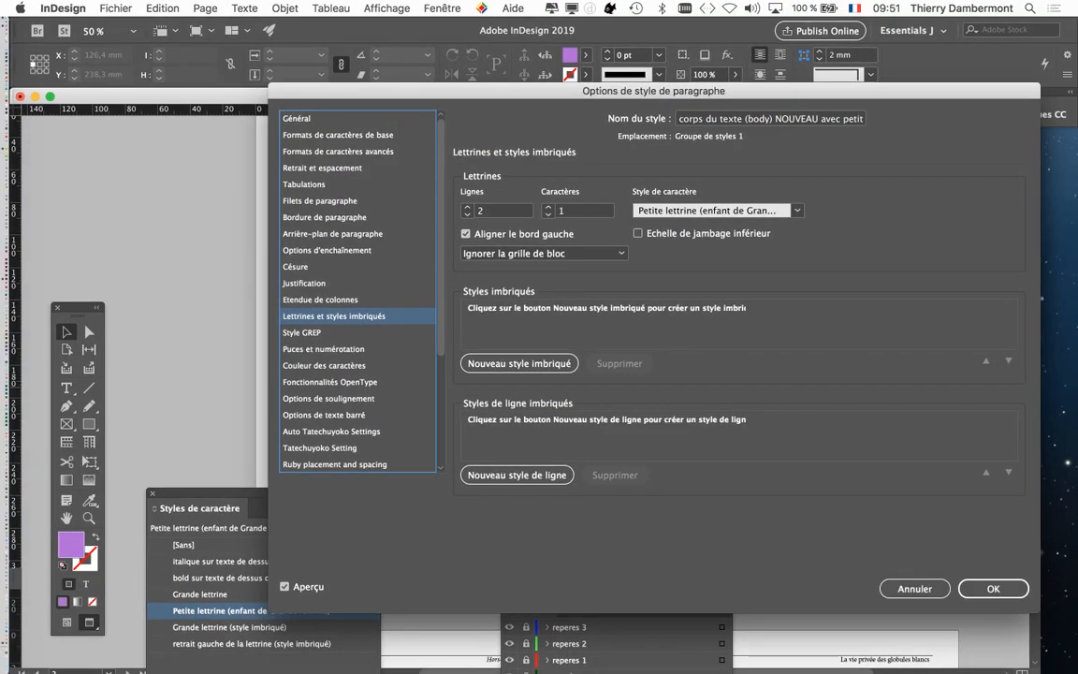
left_click(993, 589)
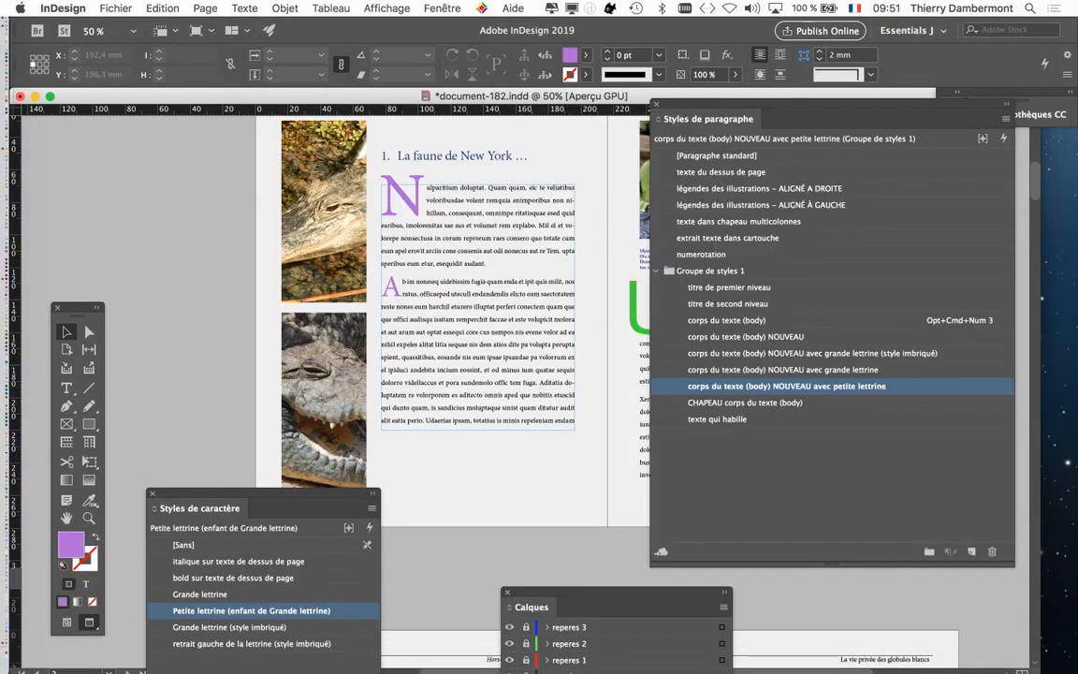